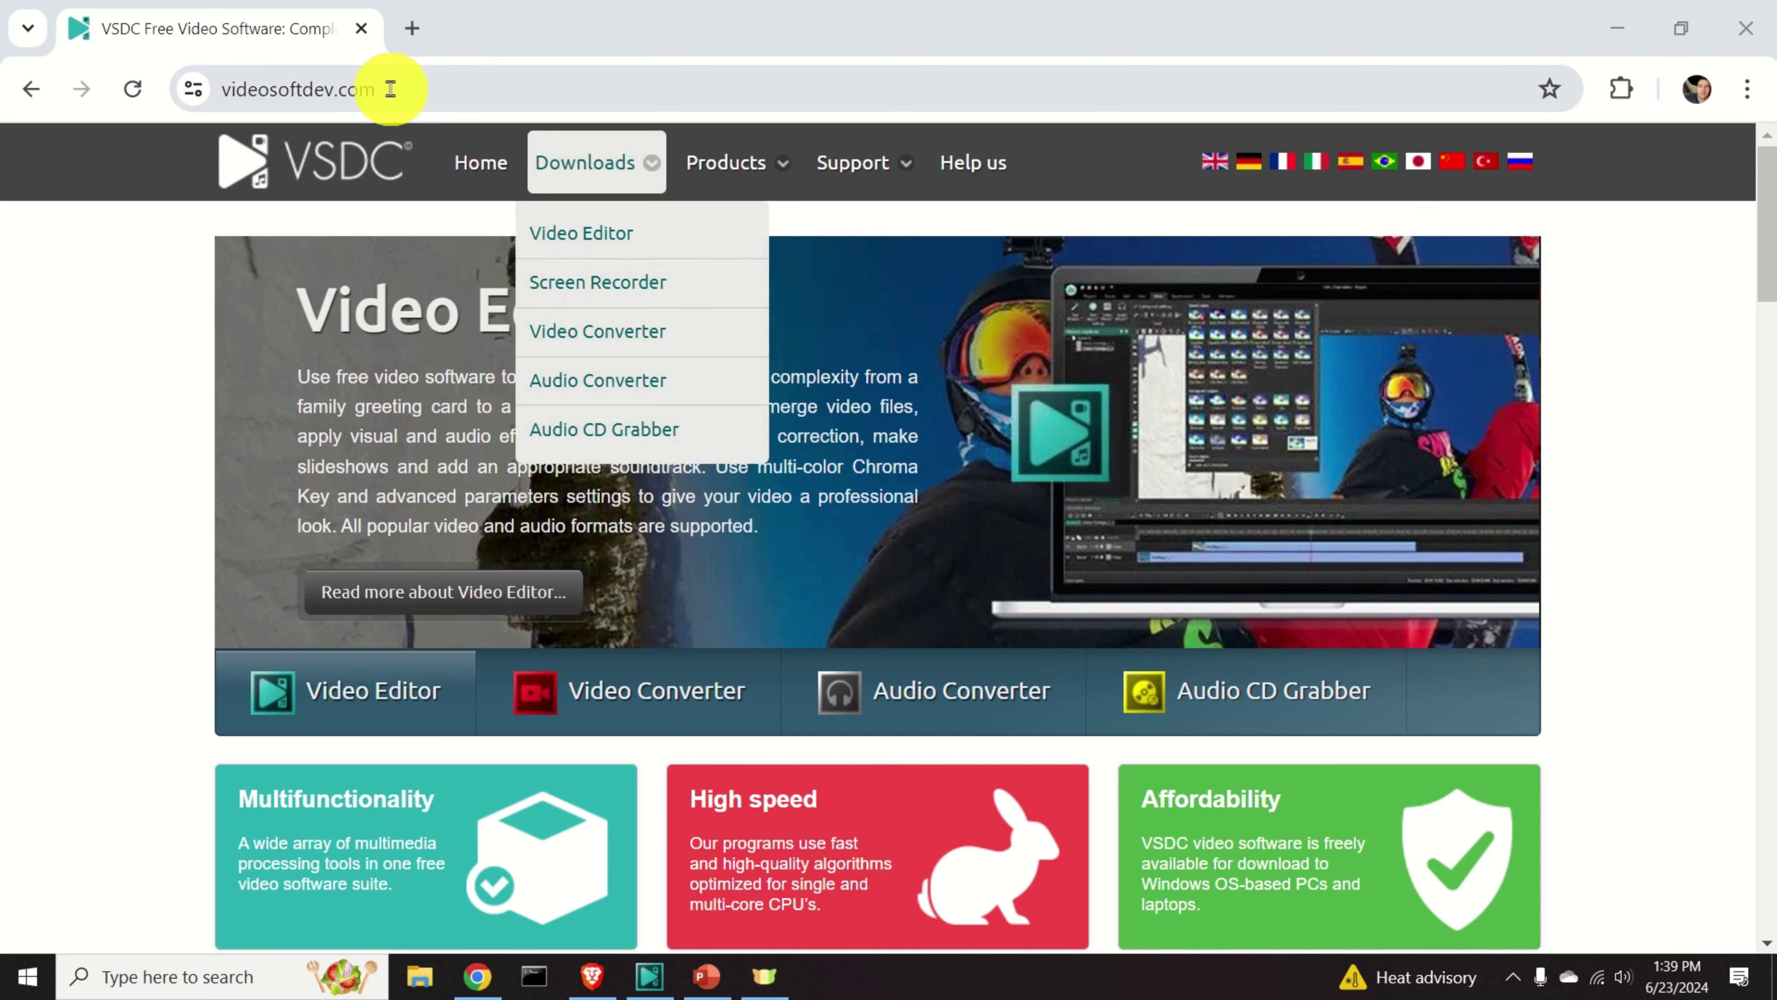
Open the Video Editor download page on the VSDC website.
mouse_move(615, 165)
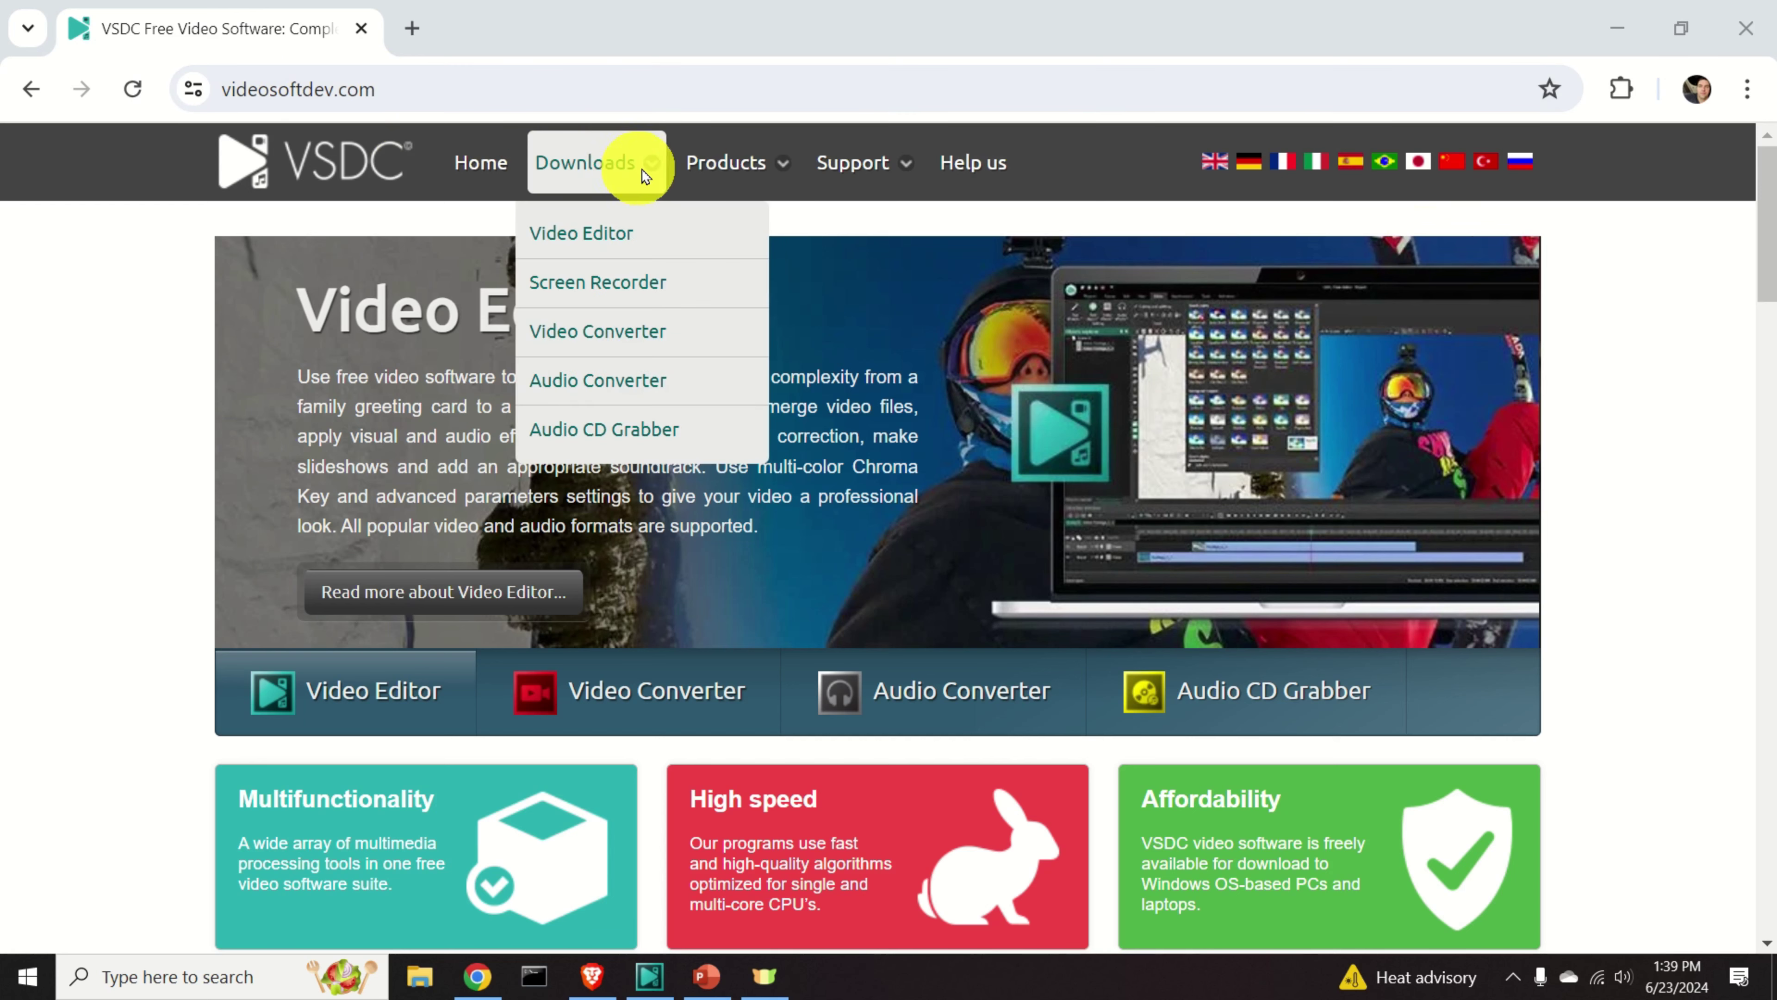
click(608, 233)
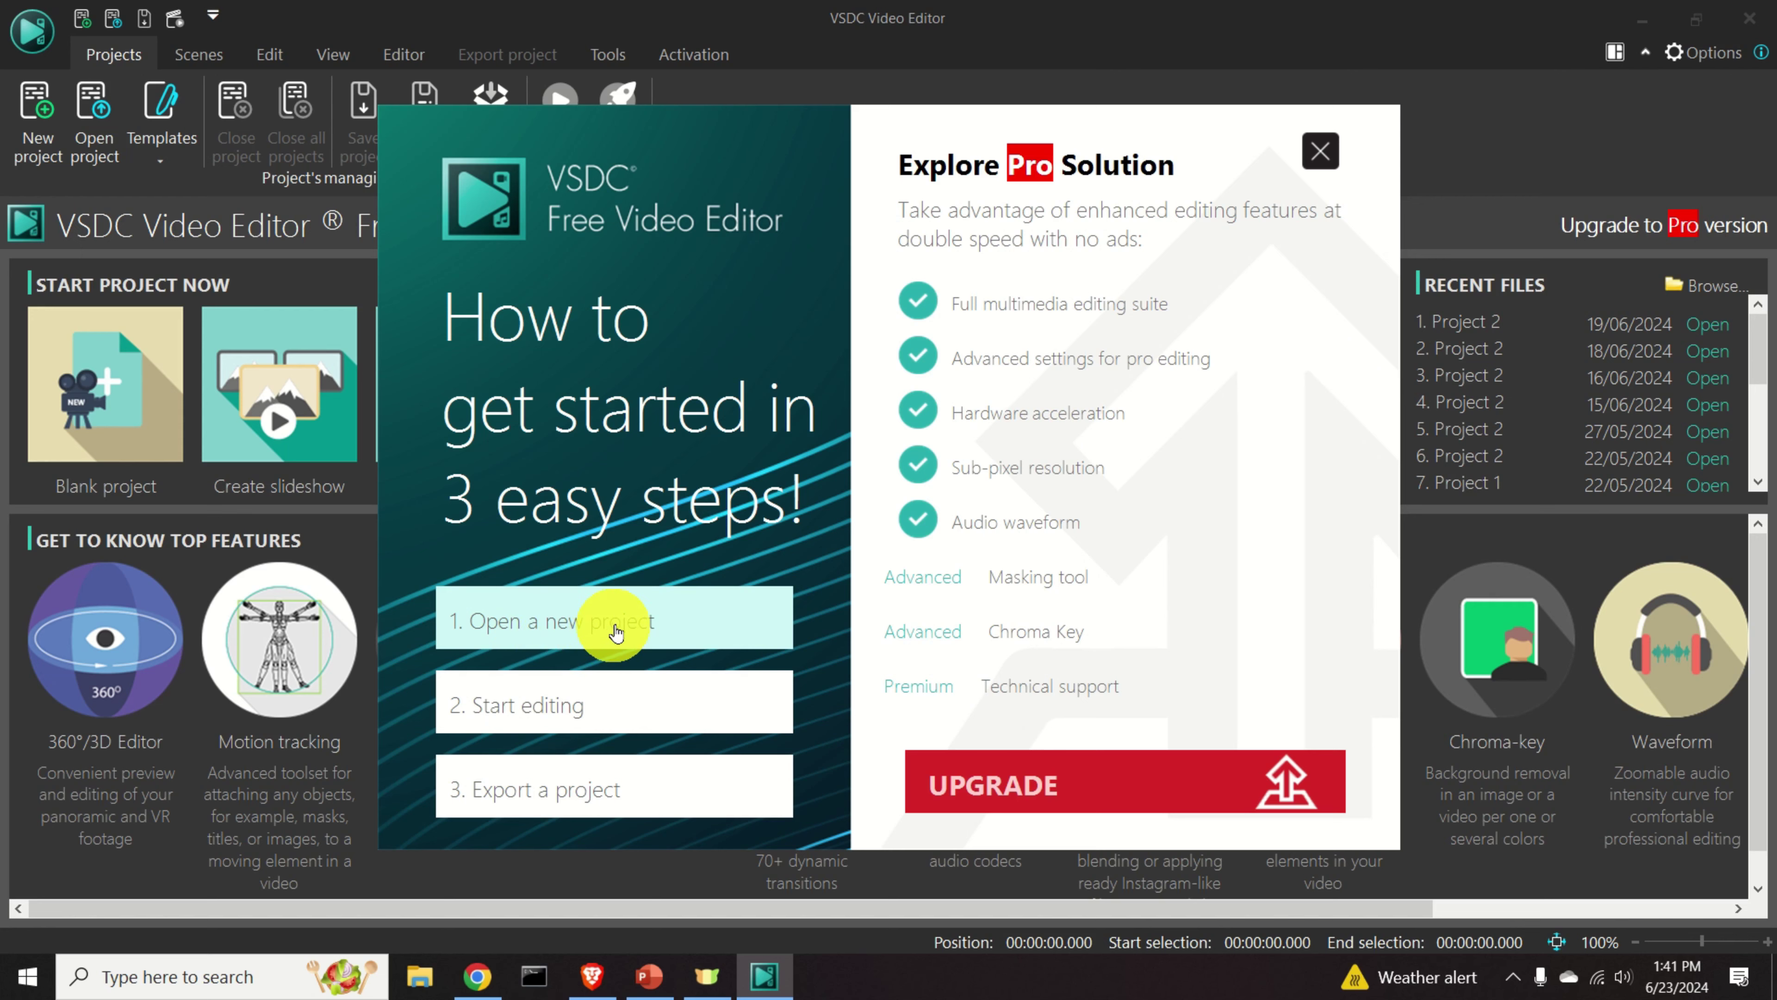
Dismiss the Pro upgrade splash and create a blank project with the framerate set to 30 fps.
click(1327, 149)
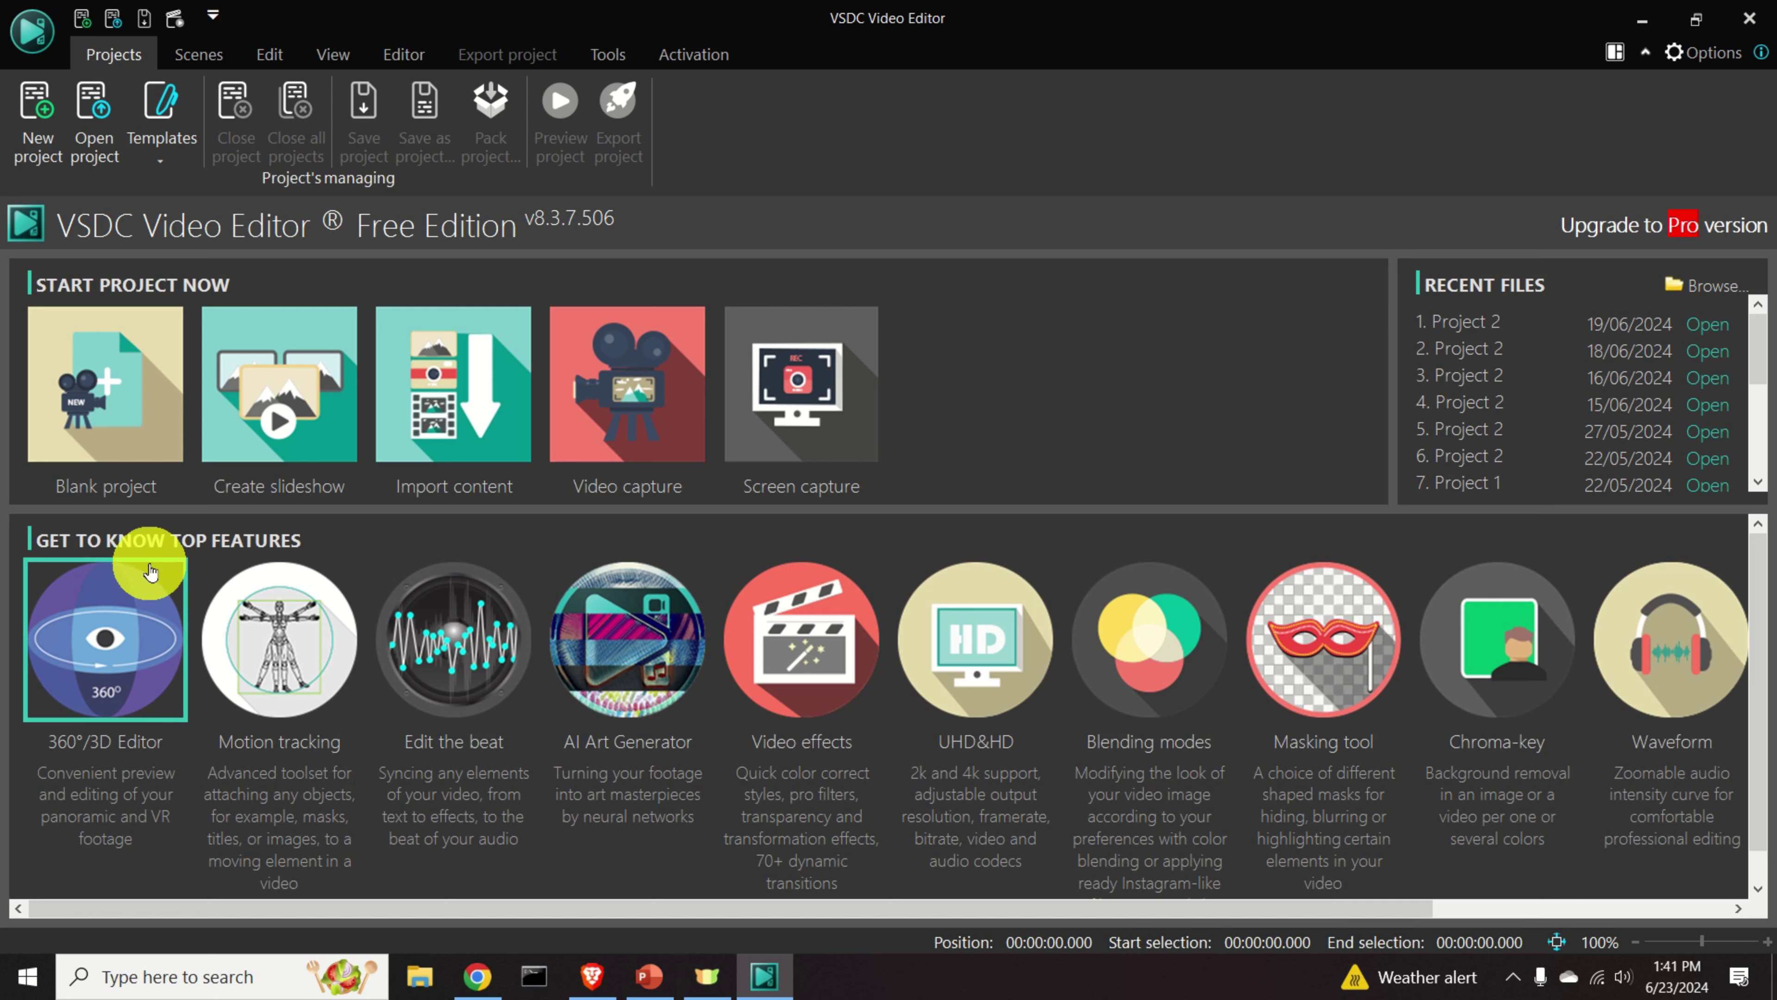
click(140, 389)
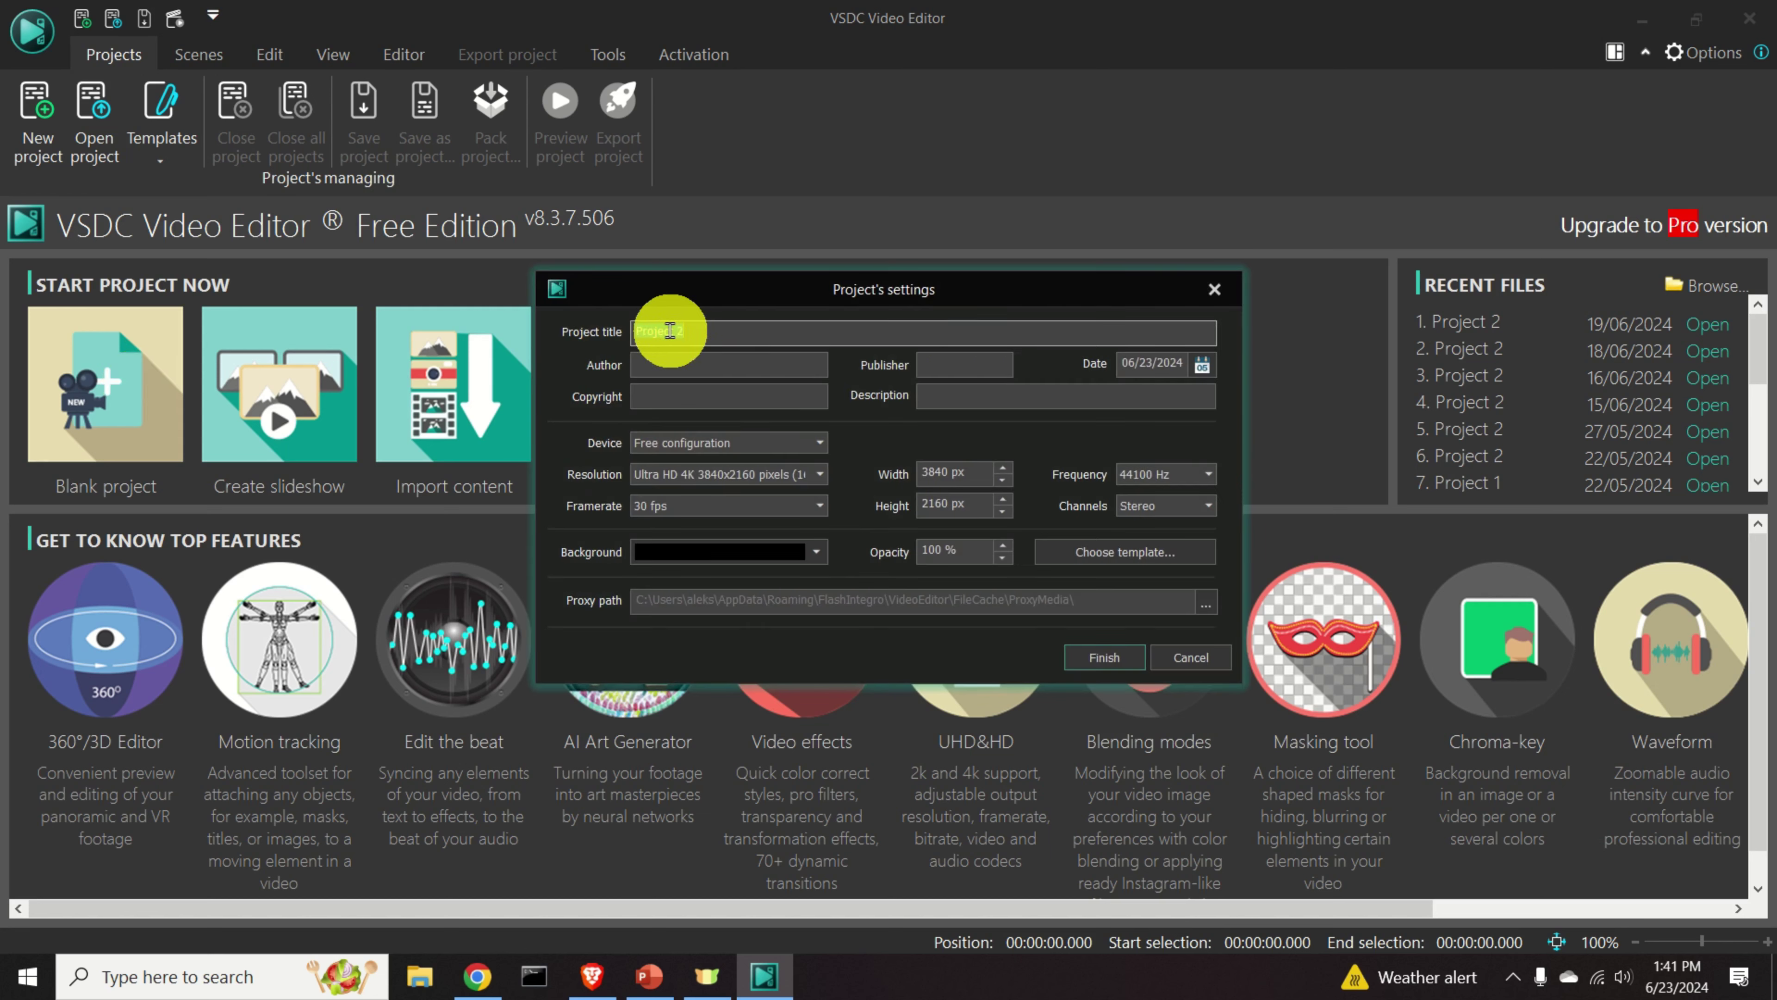
click(657, 365)
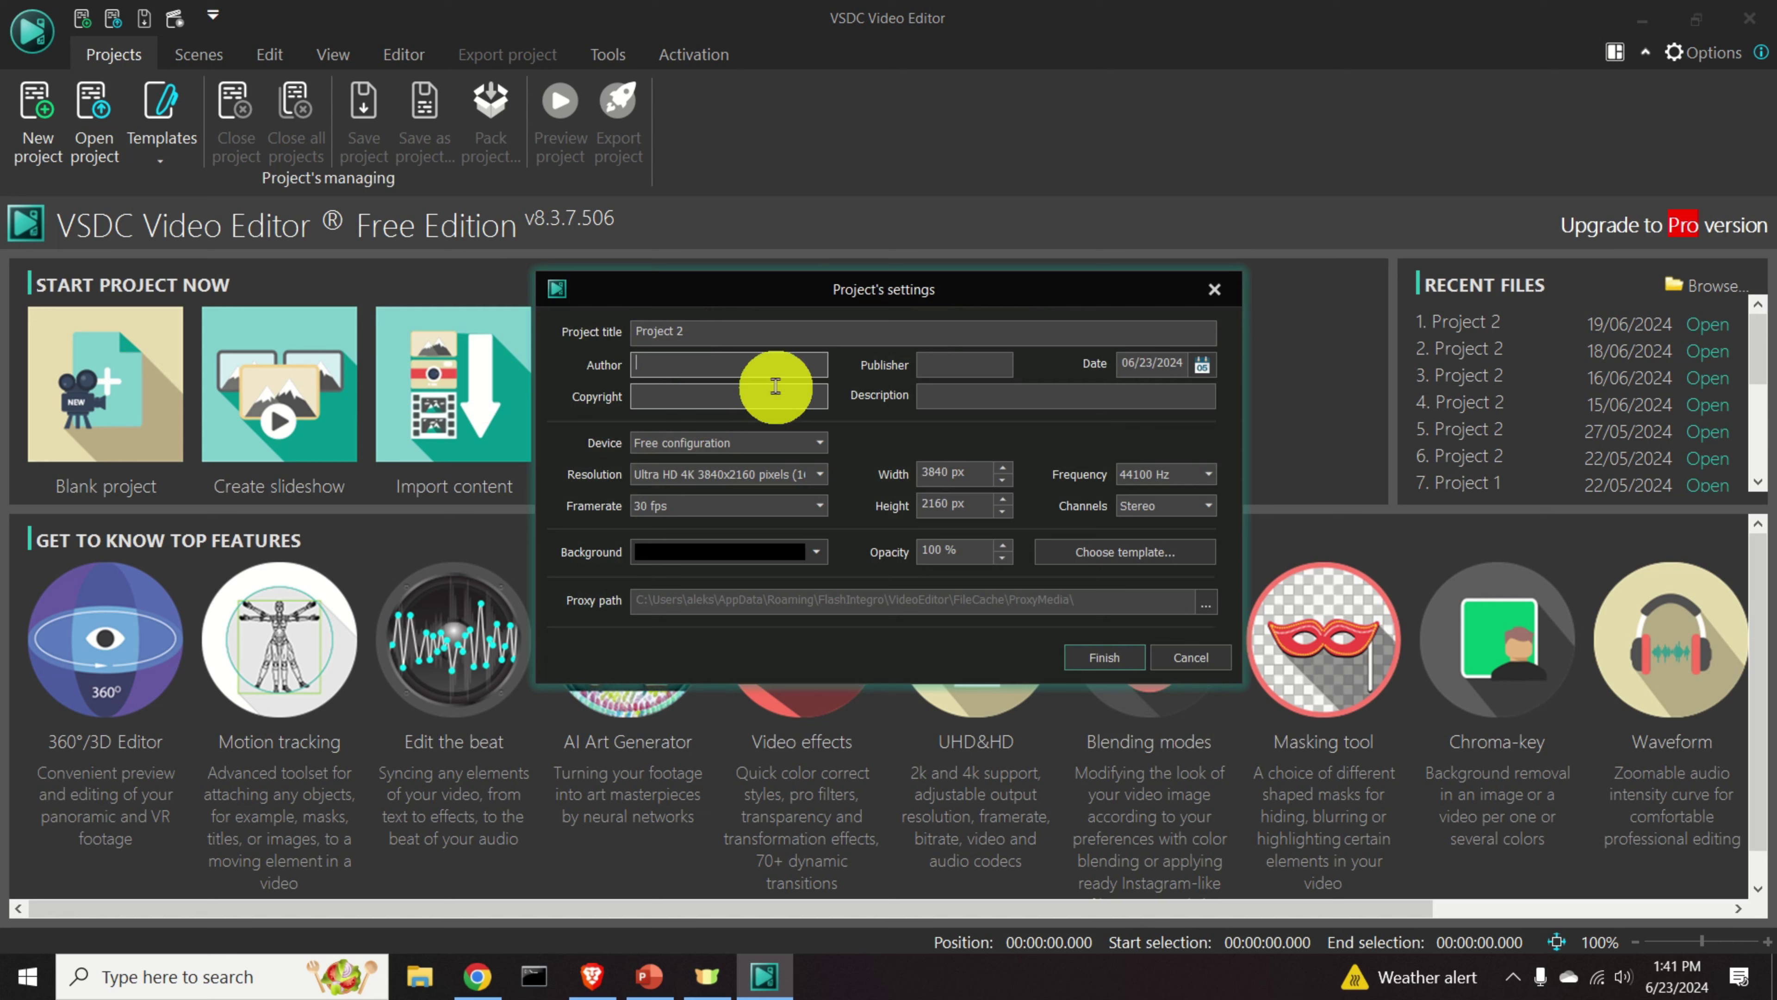
click(961, 364)
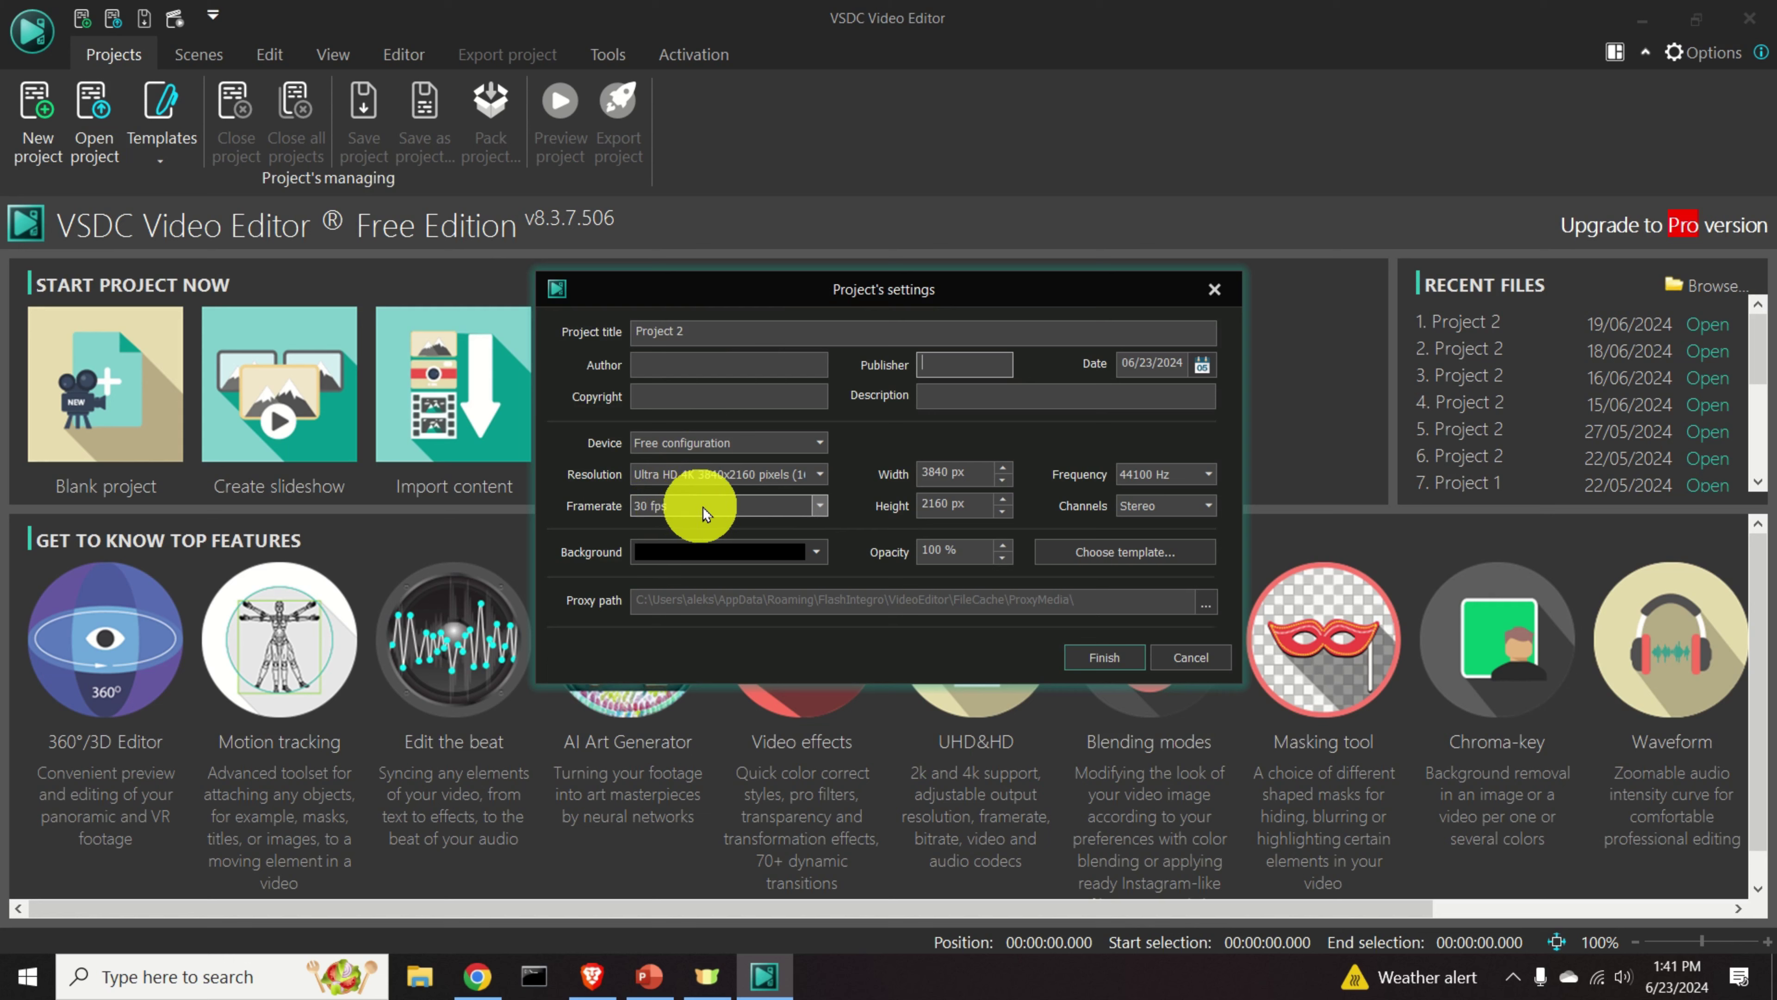
click(801, 502)
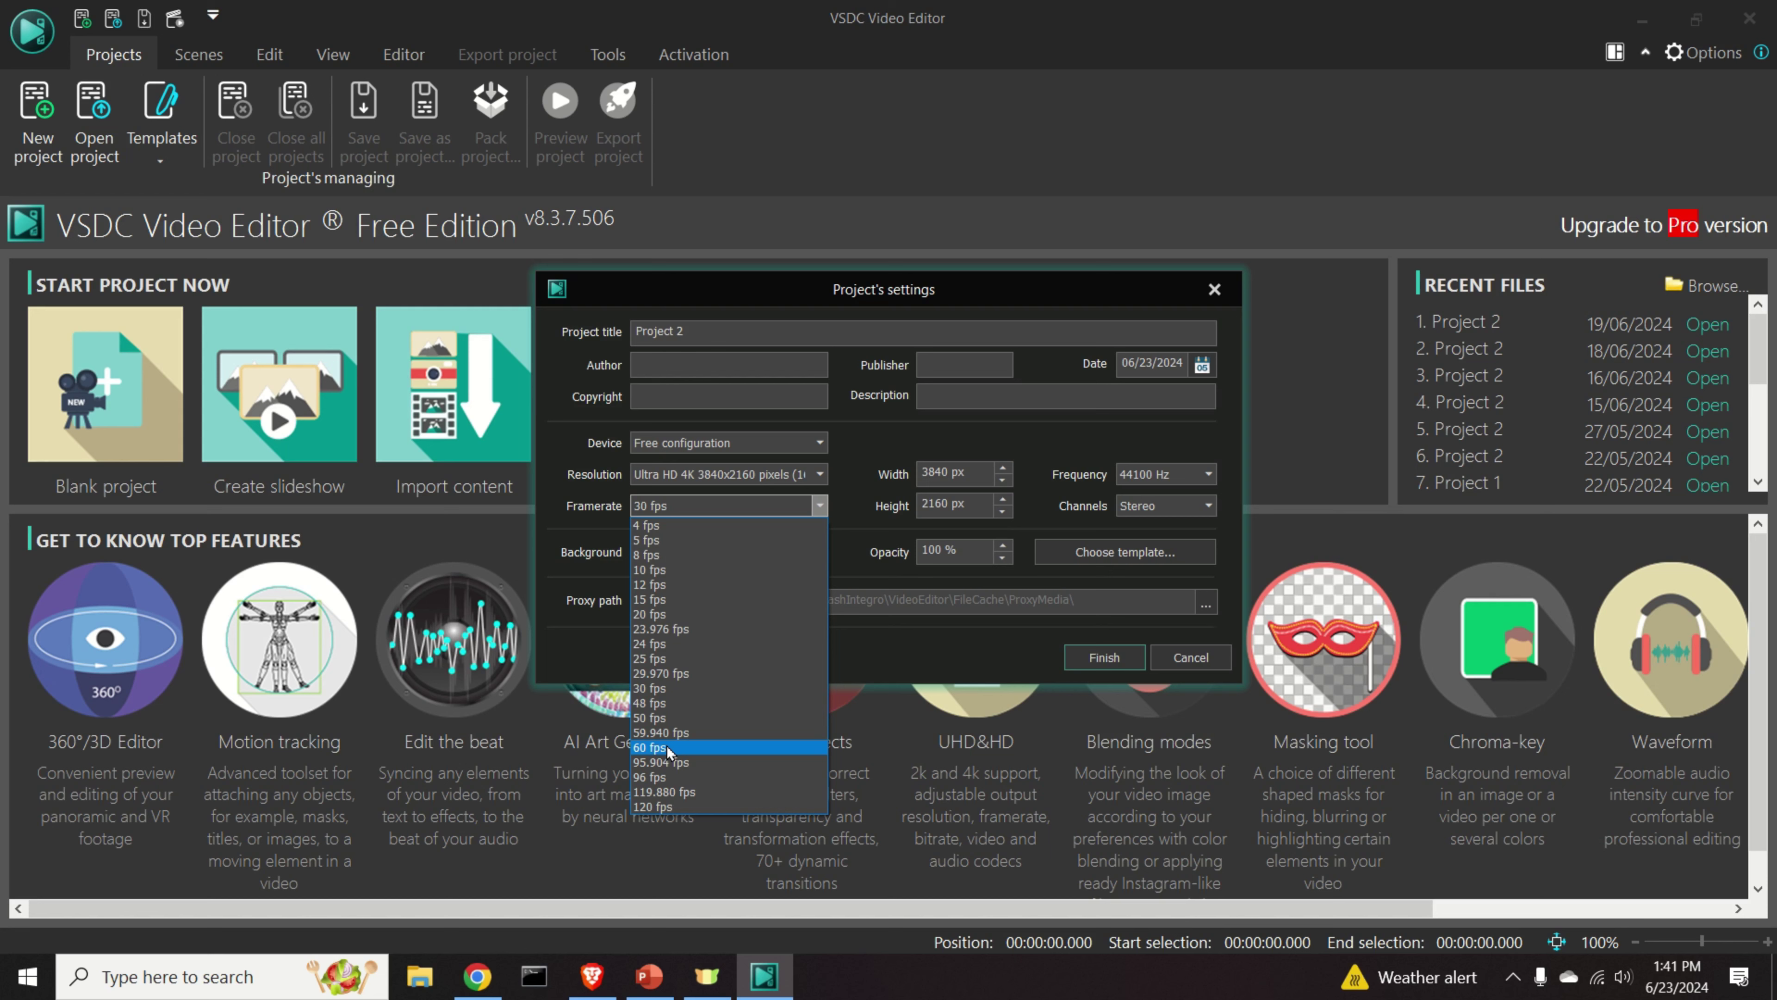
click(668, 690)
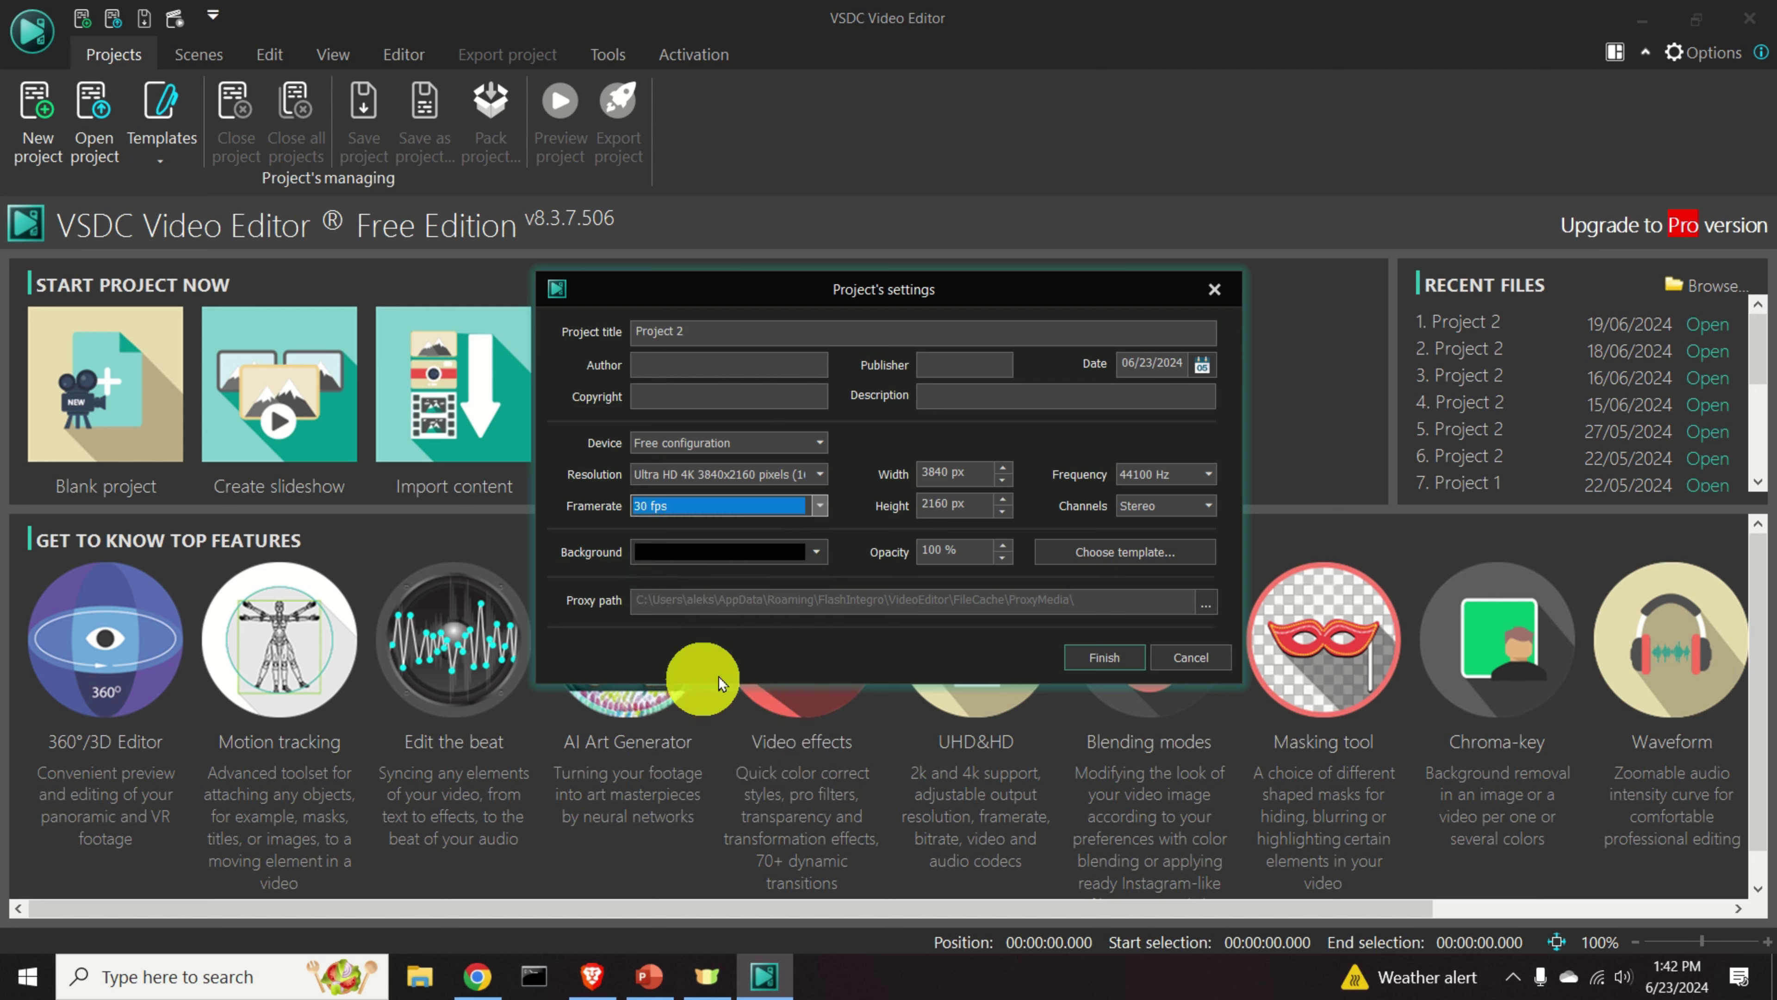
click(1131, 660)
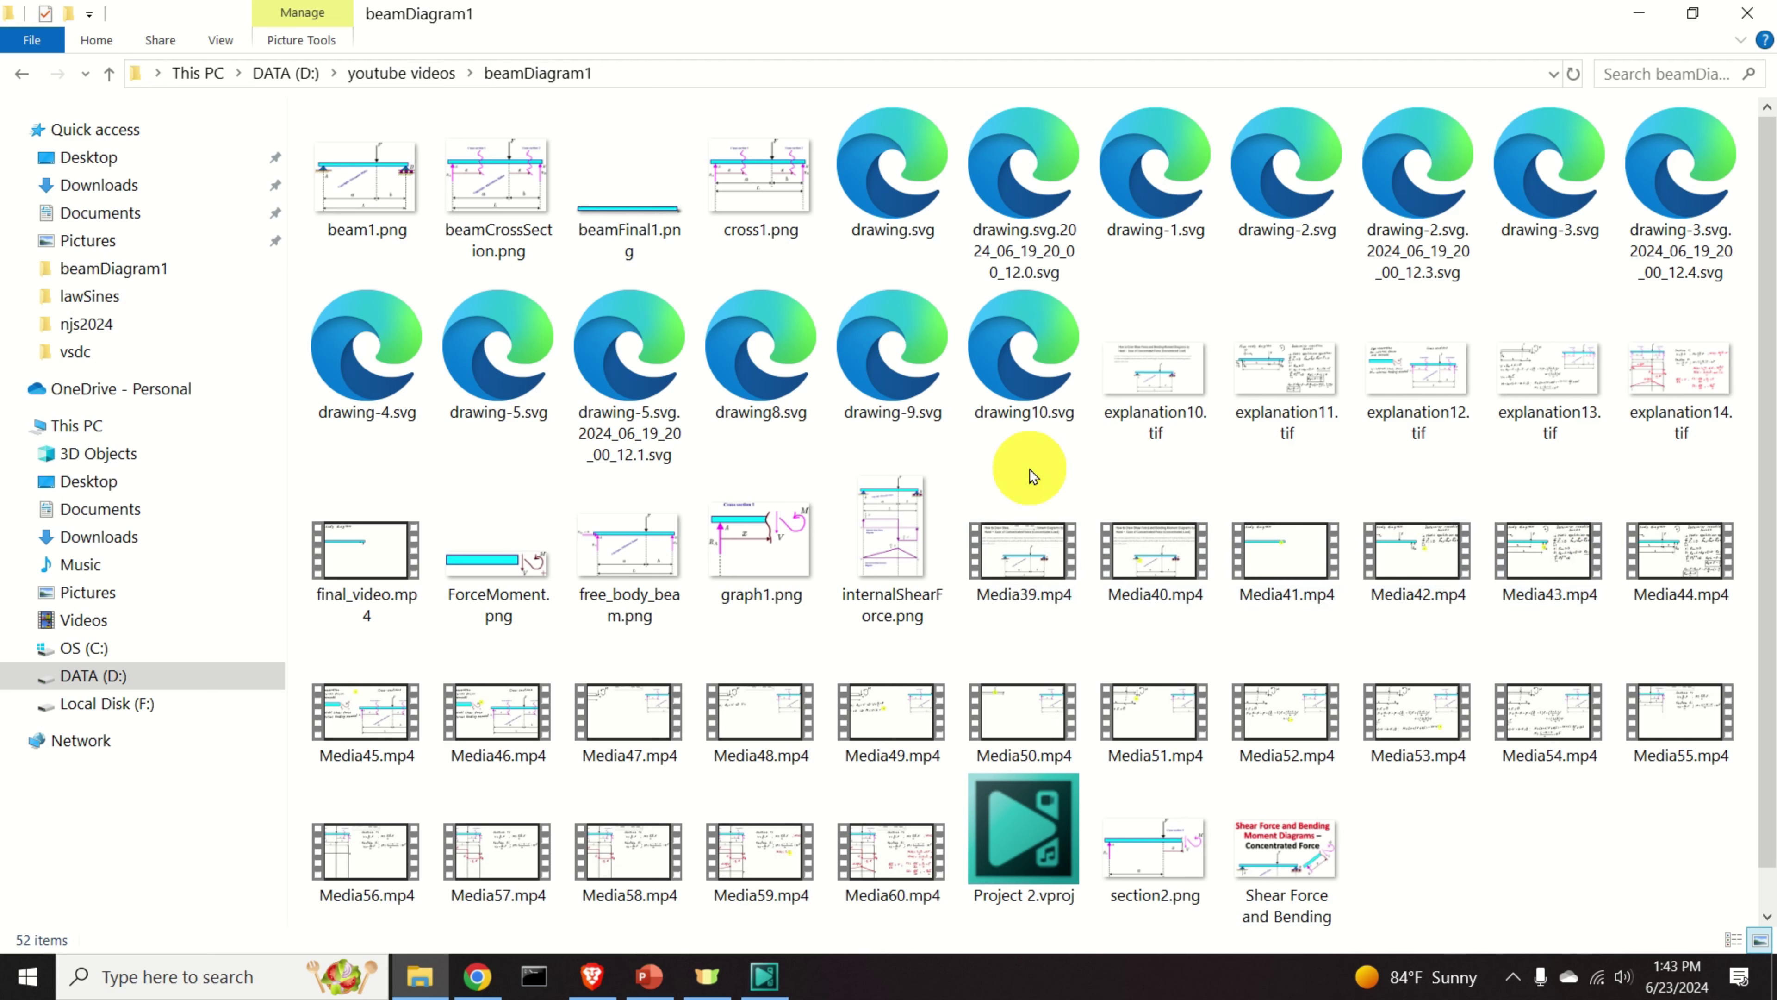
Preview the Media39.mp4 and Media40.mp4 clips from the beamDiagram1 folder in the media player.
scroll(1032, 477, down, 1)
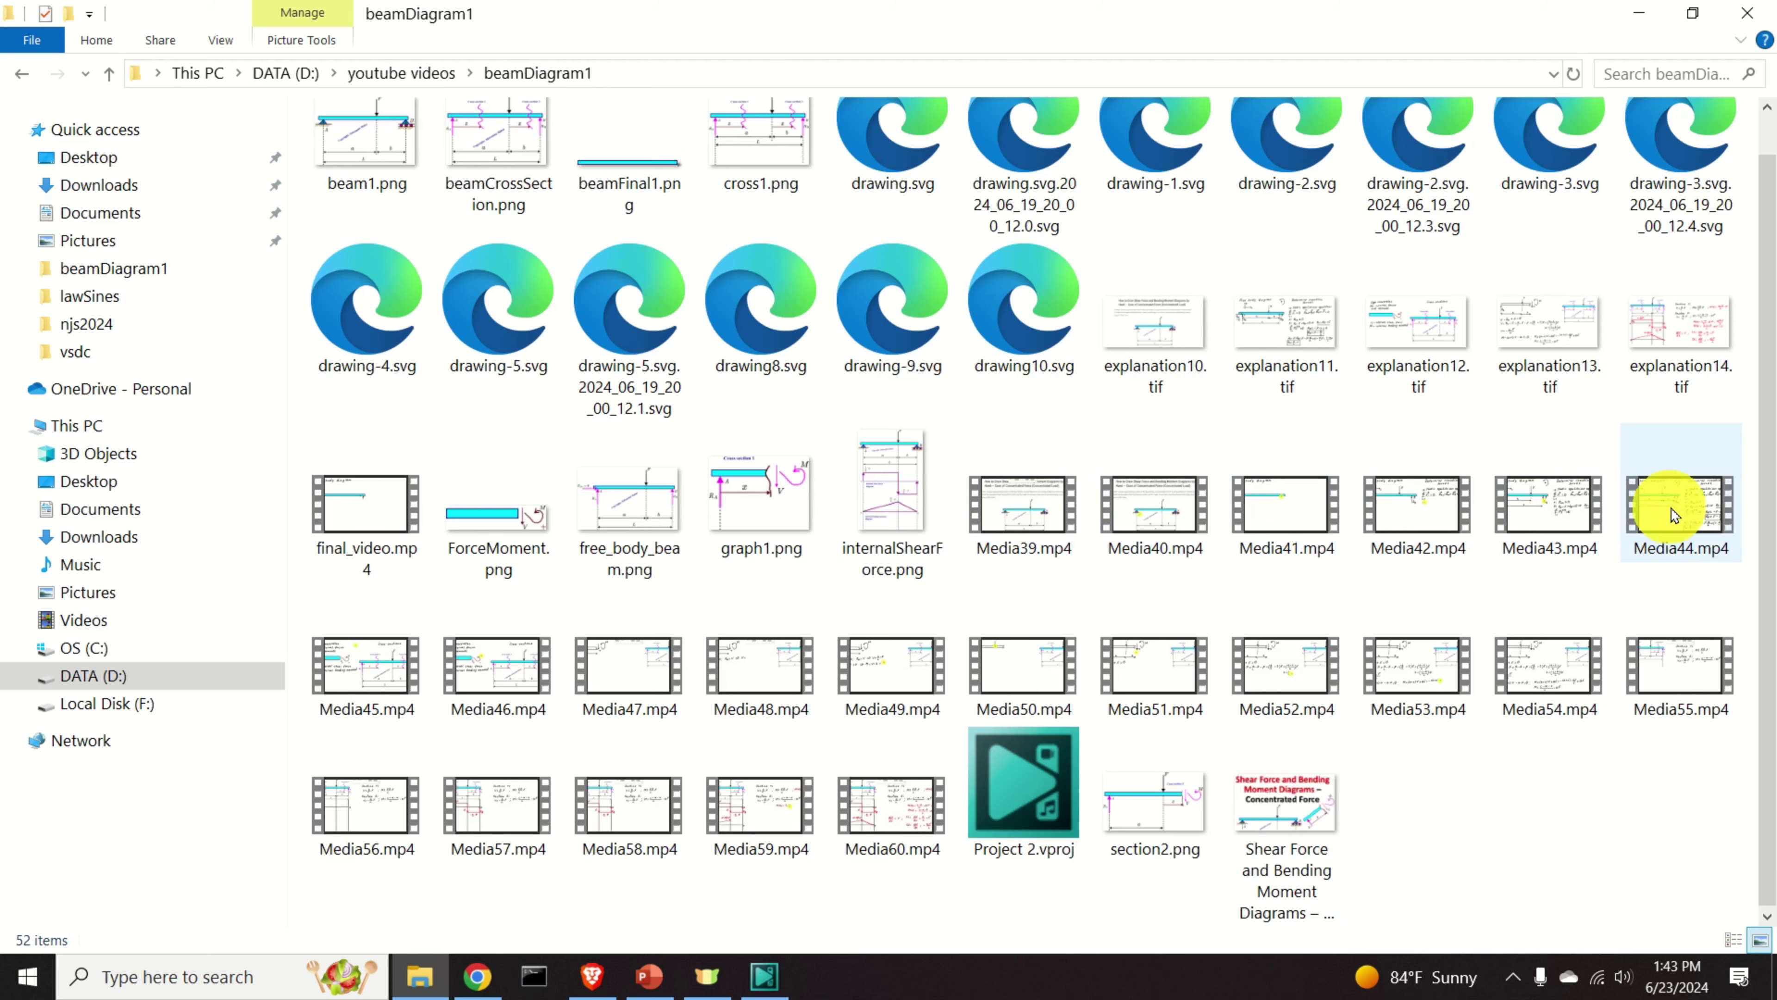
double_click(1037, 528)
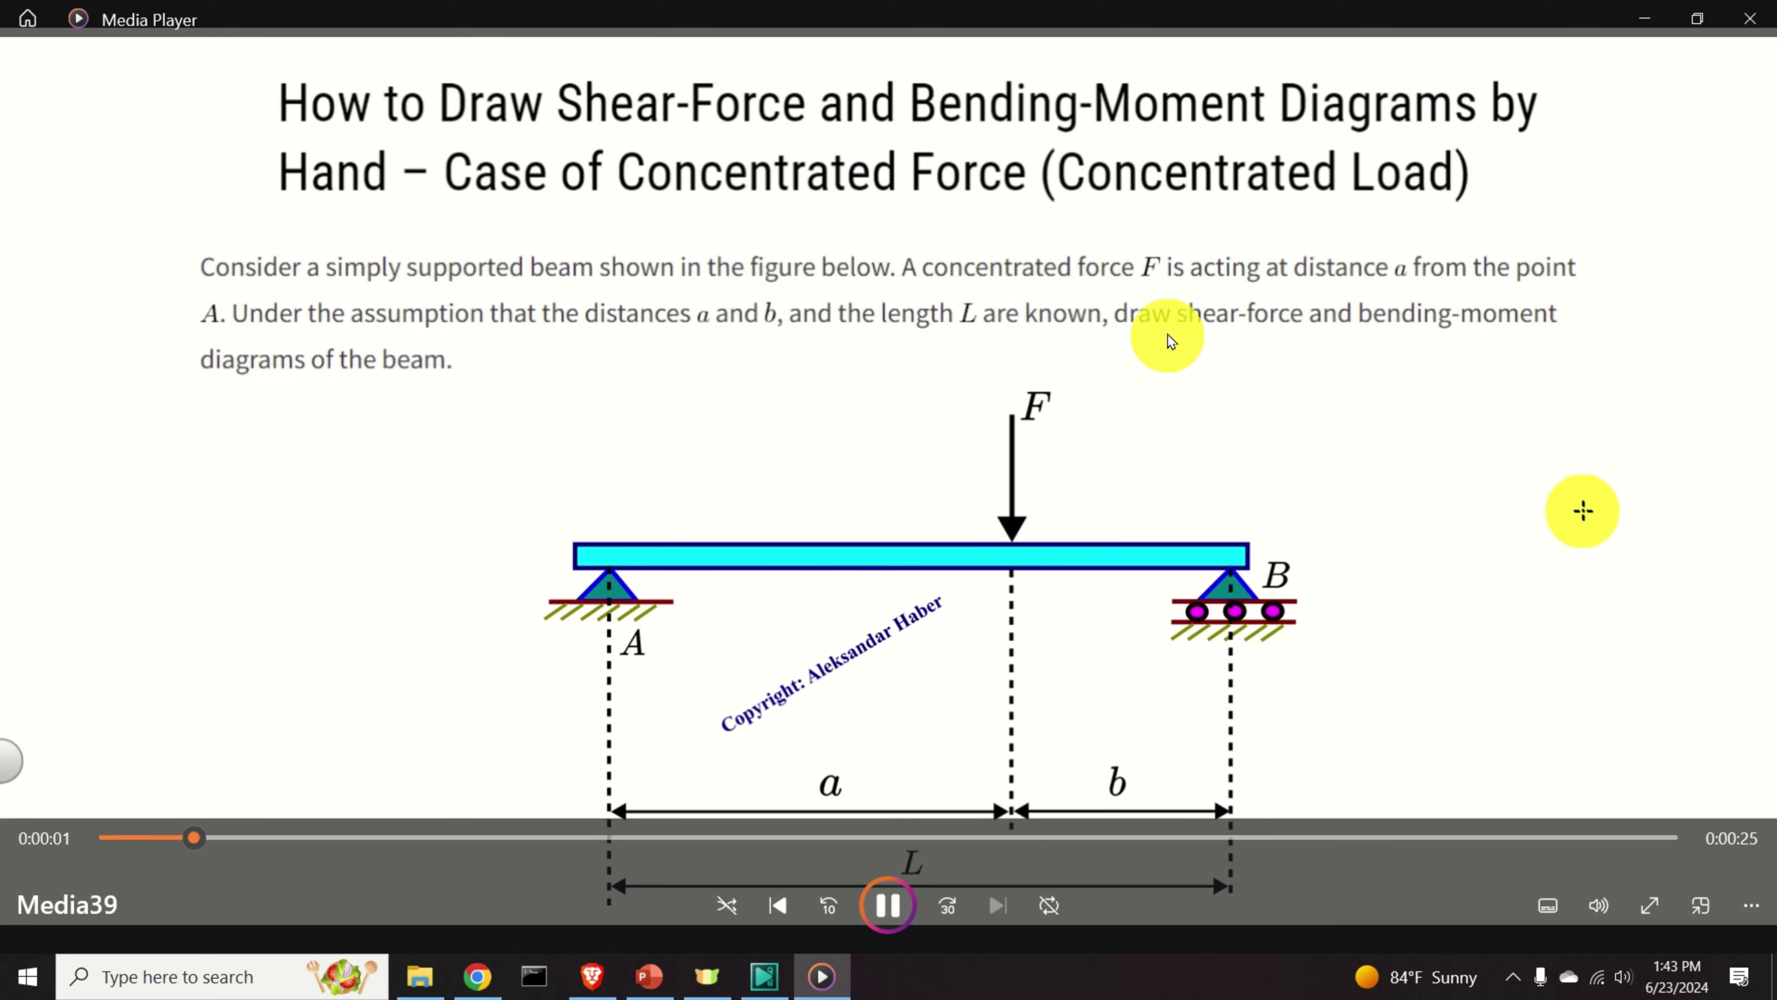
click(1771, 14)
click(1144, 533)
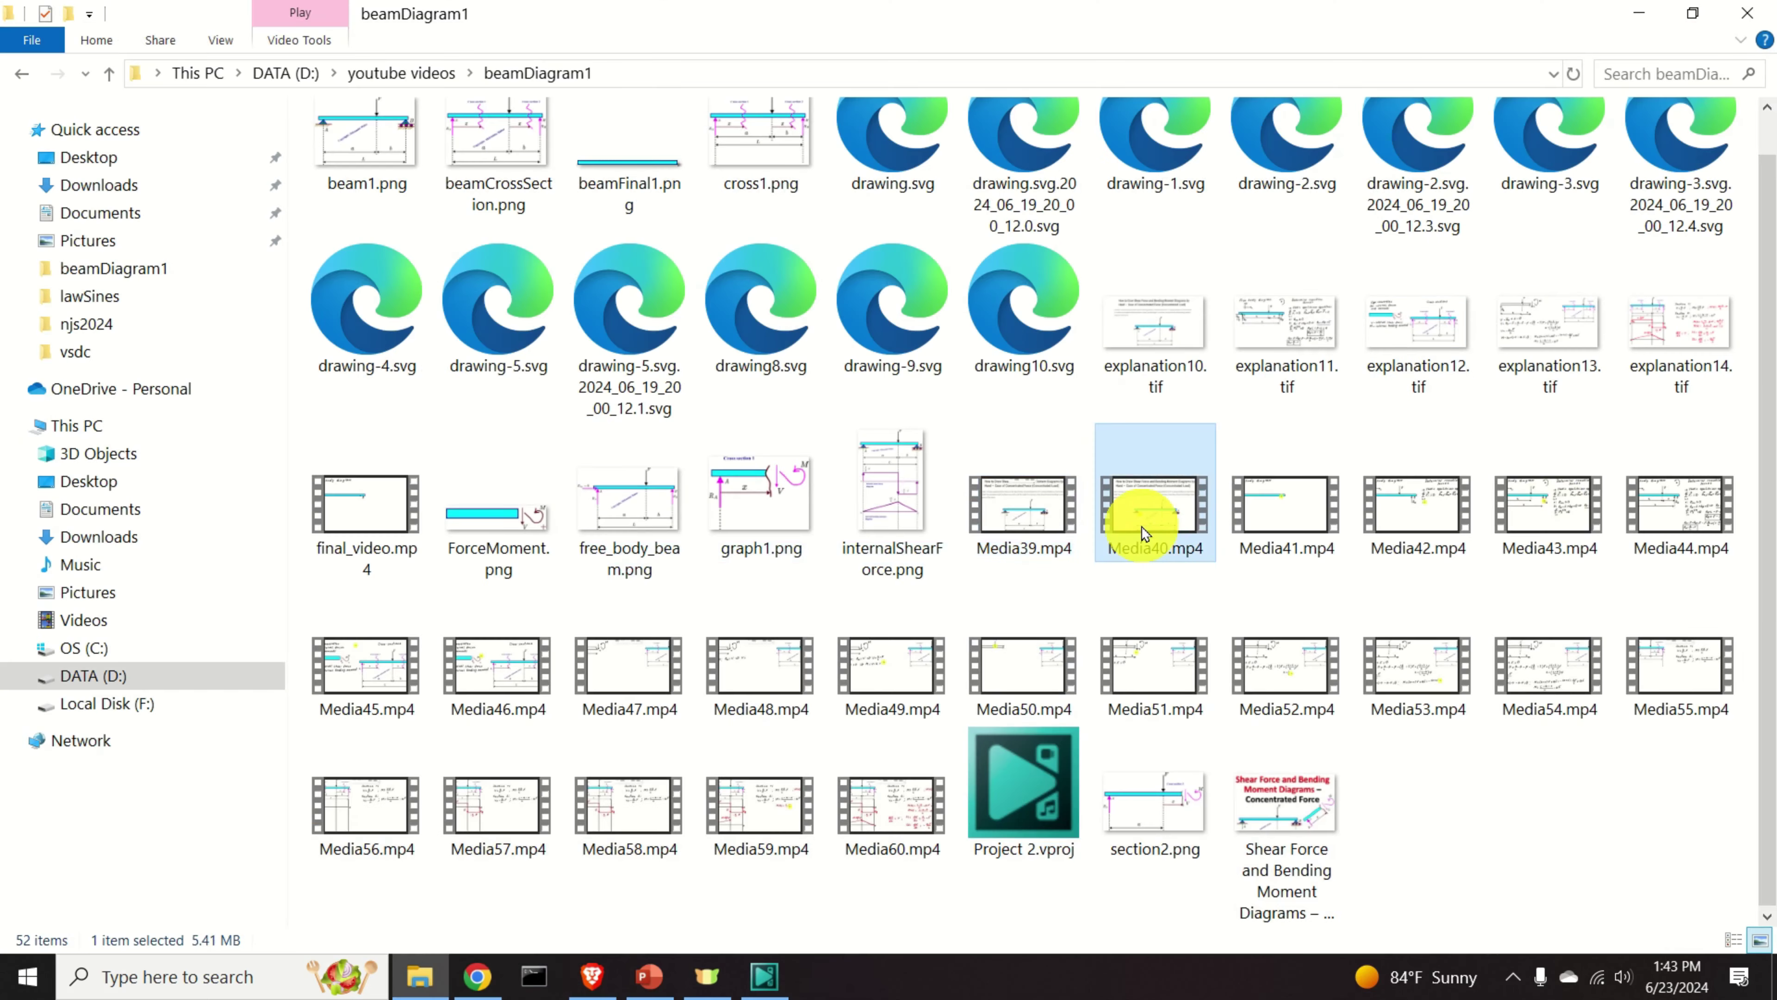
double_click(1144, 532)
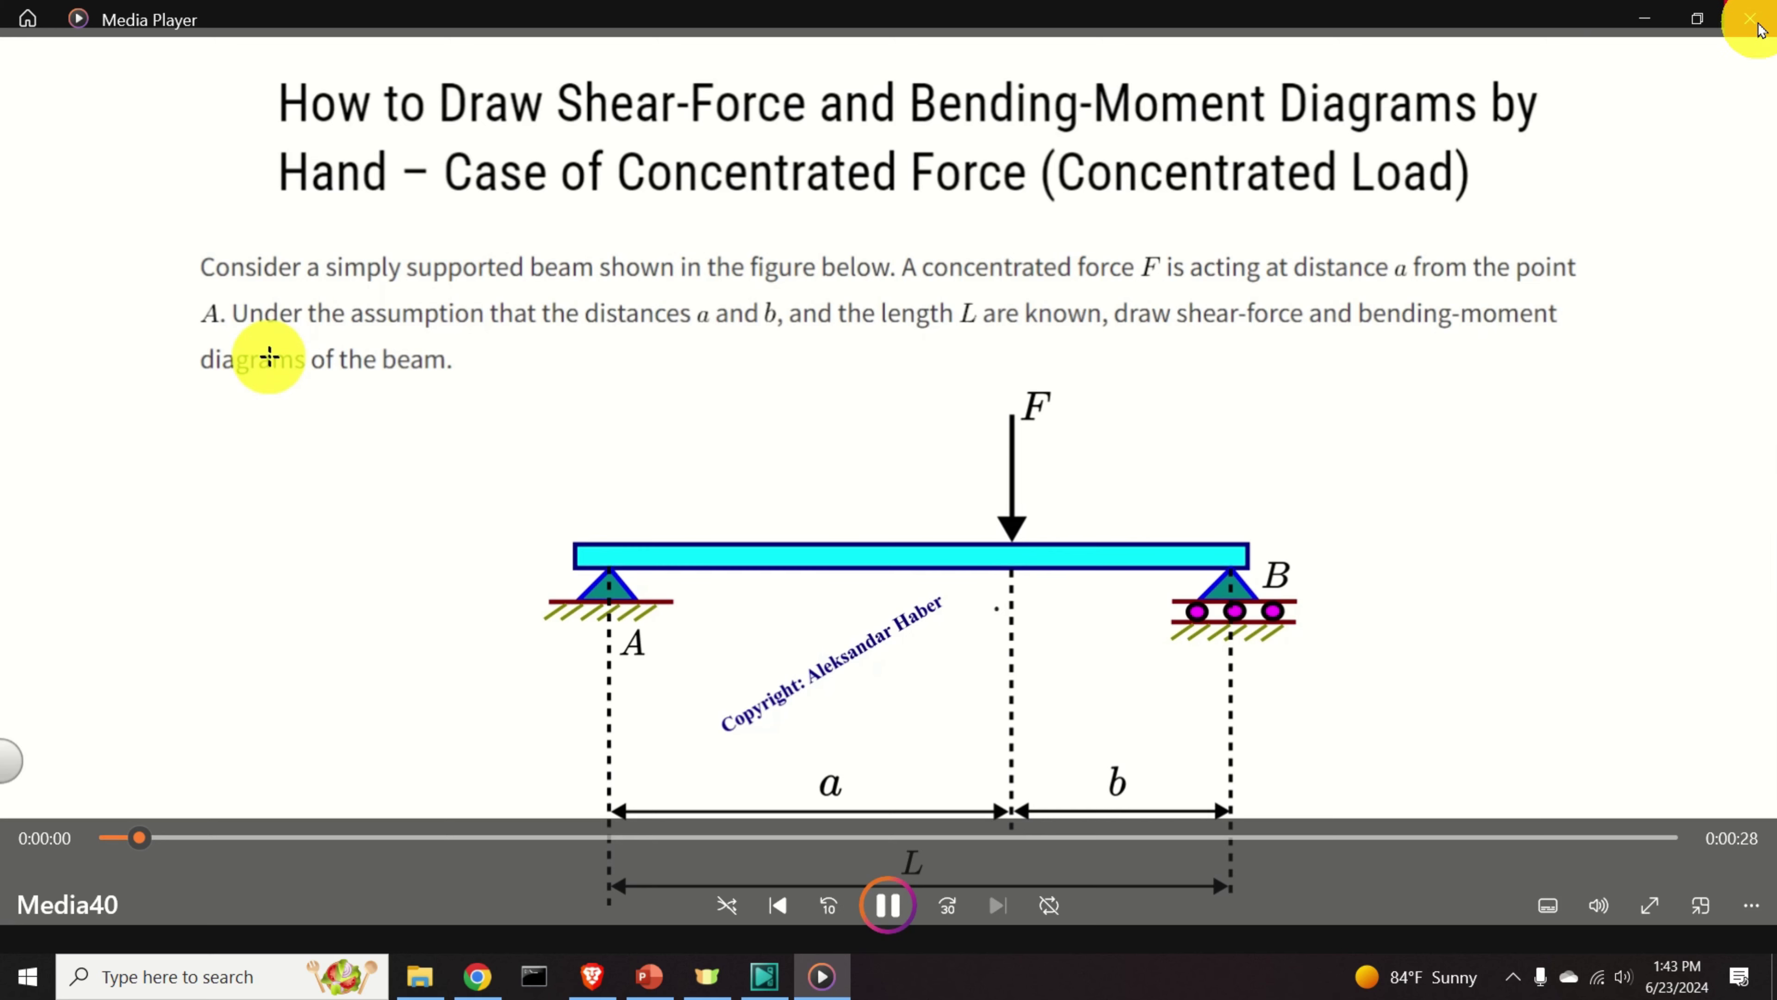
click(1756, 20)
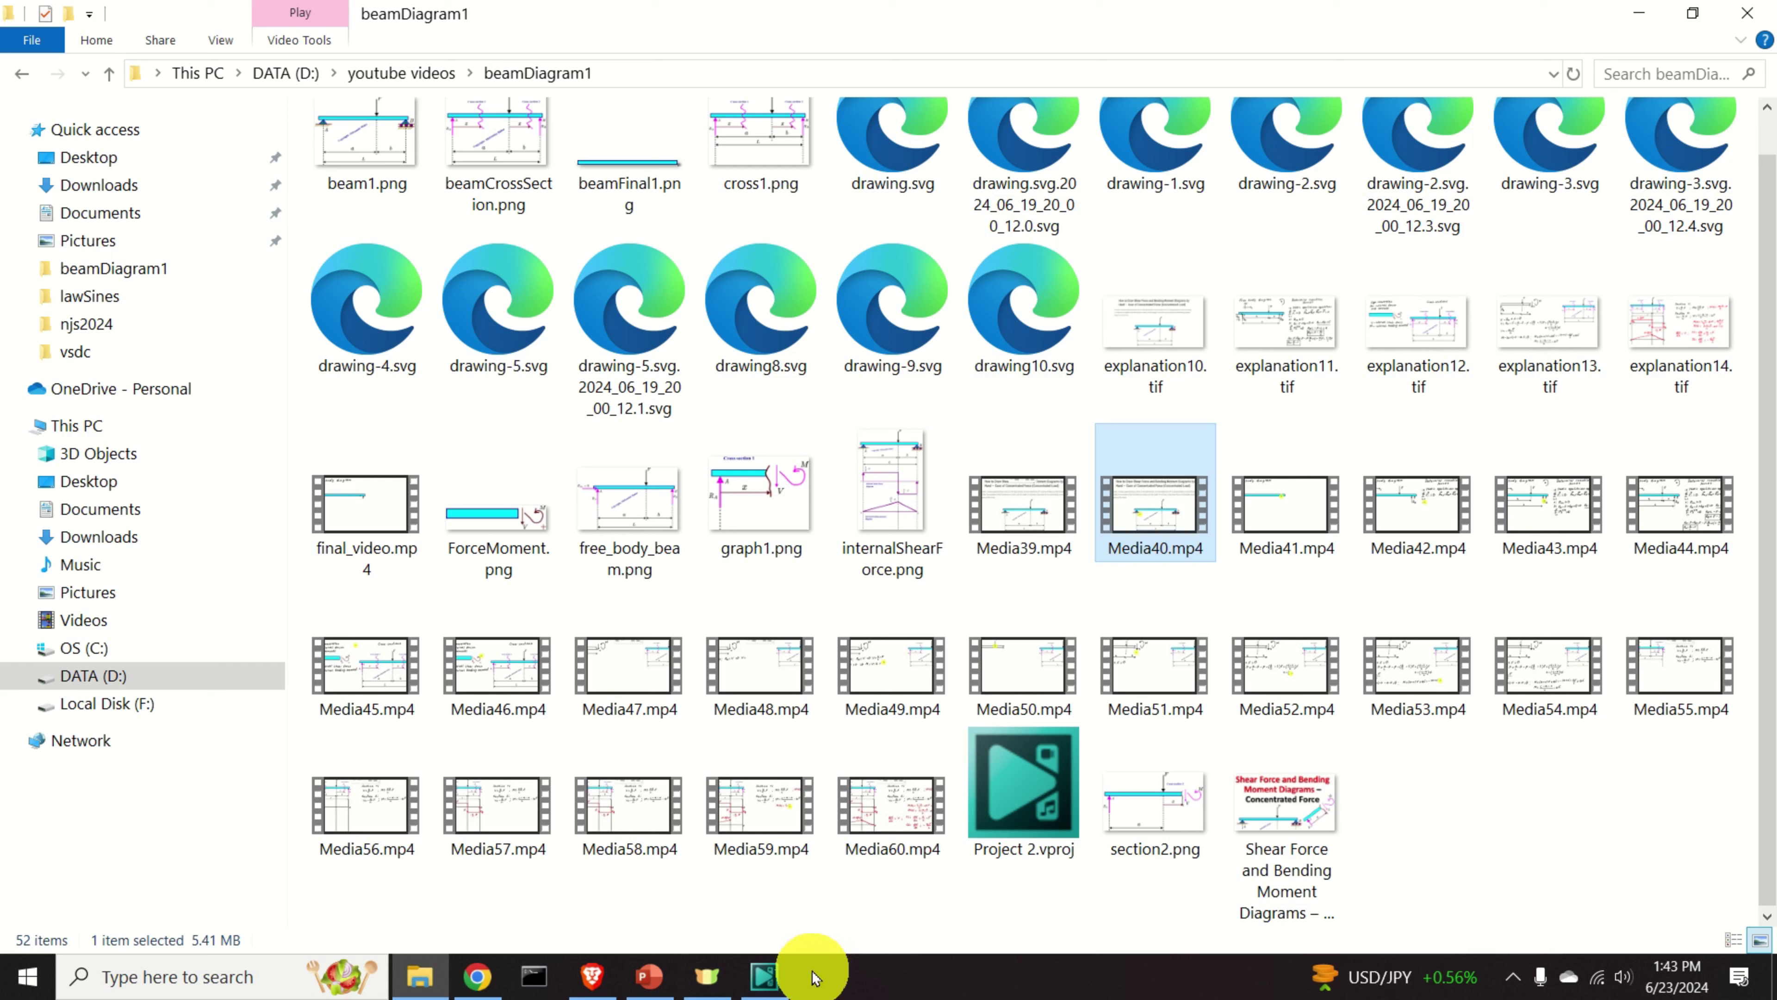
Switch to VSDC Video Editor, add Media39.mp4 to the scene from the cursor position on a new layer, and preview it.
click(766, 975)
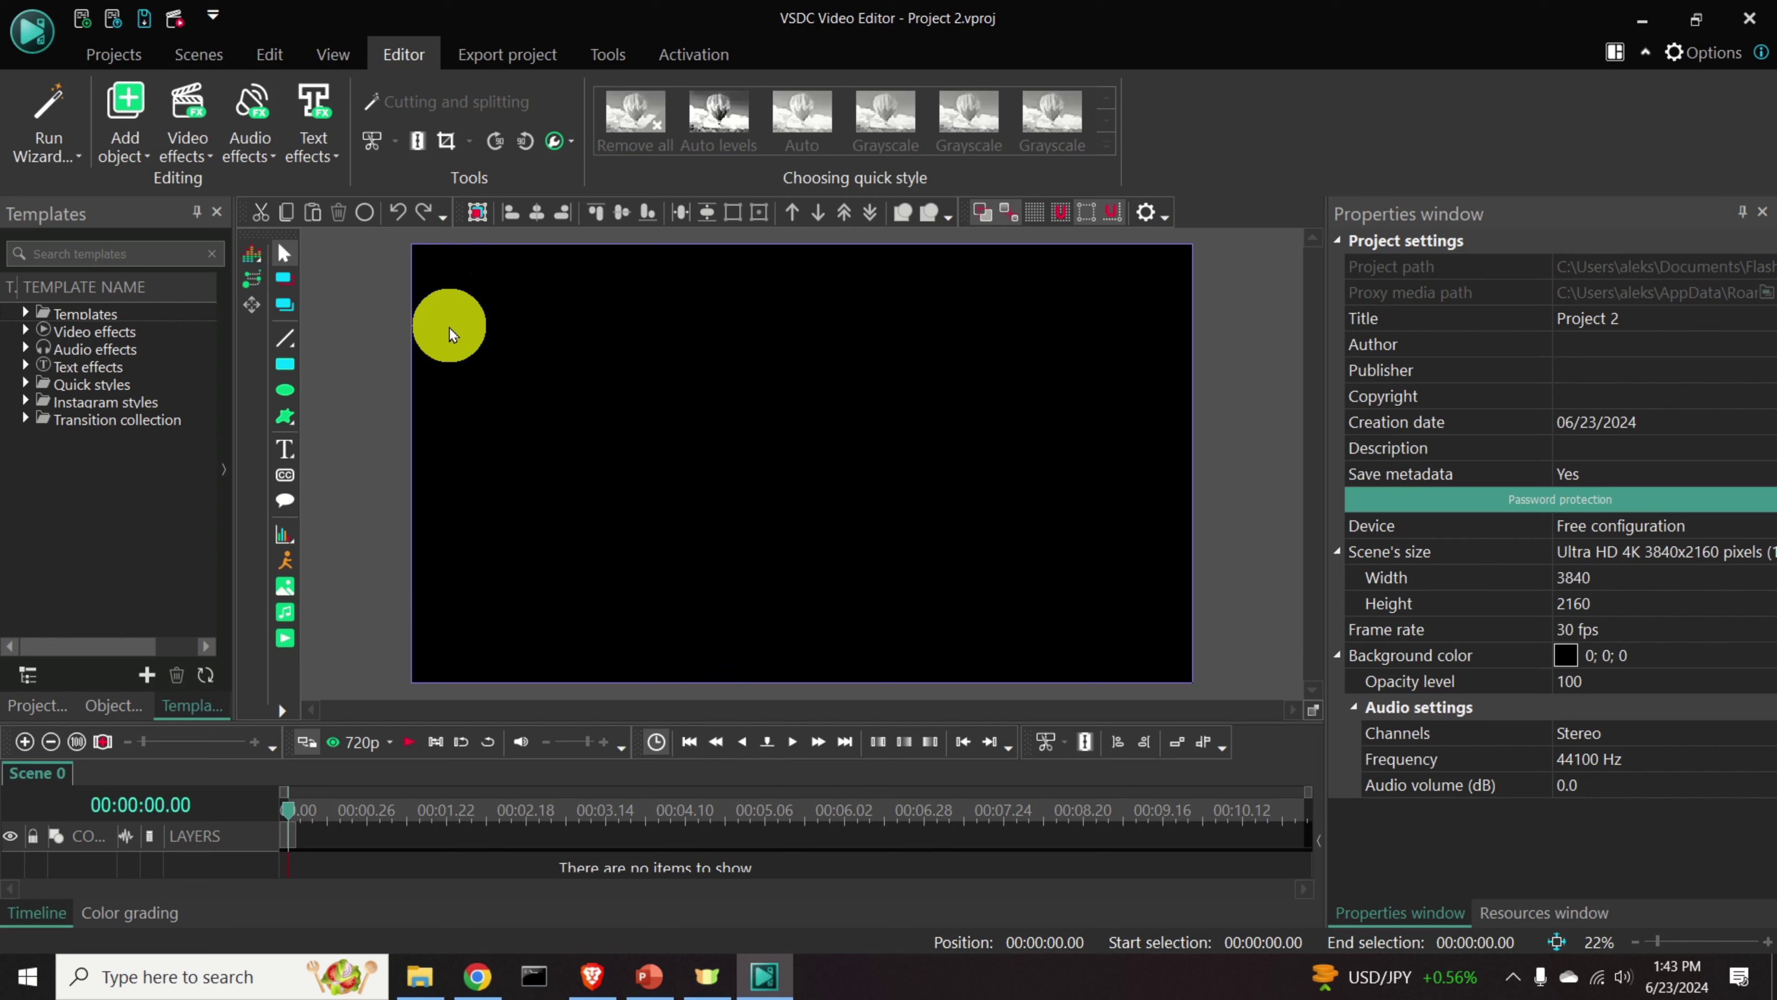
click(279, 644)
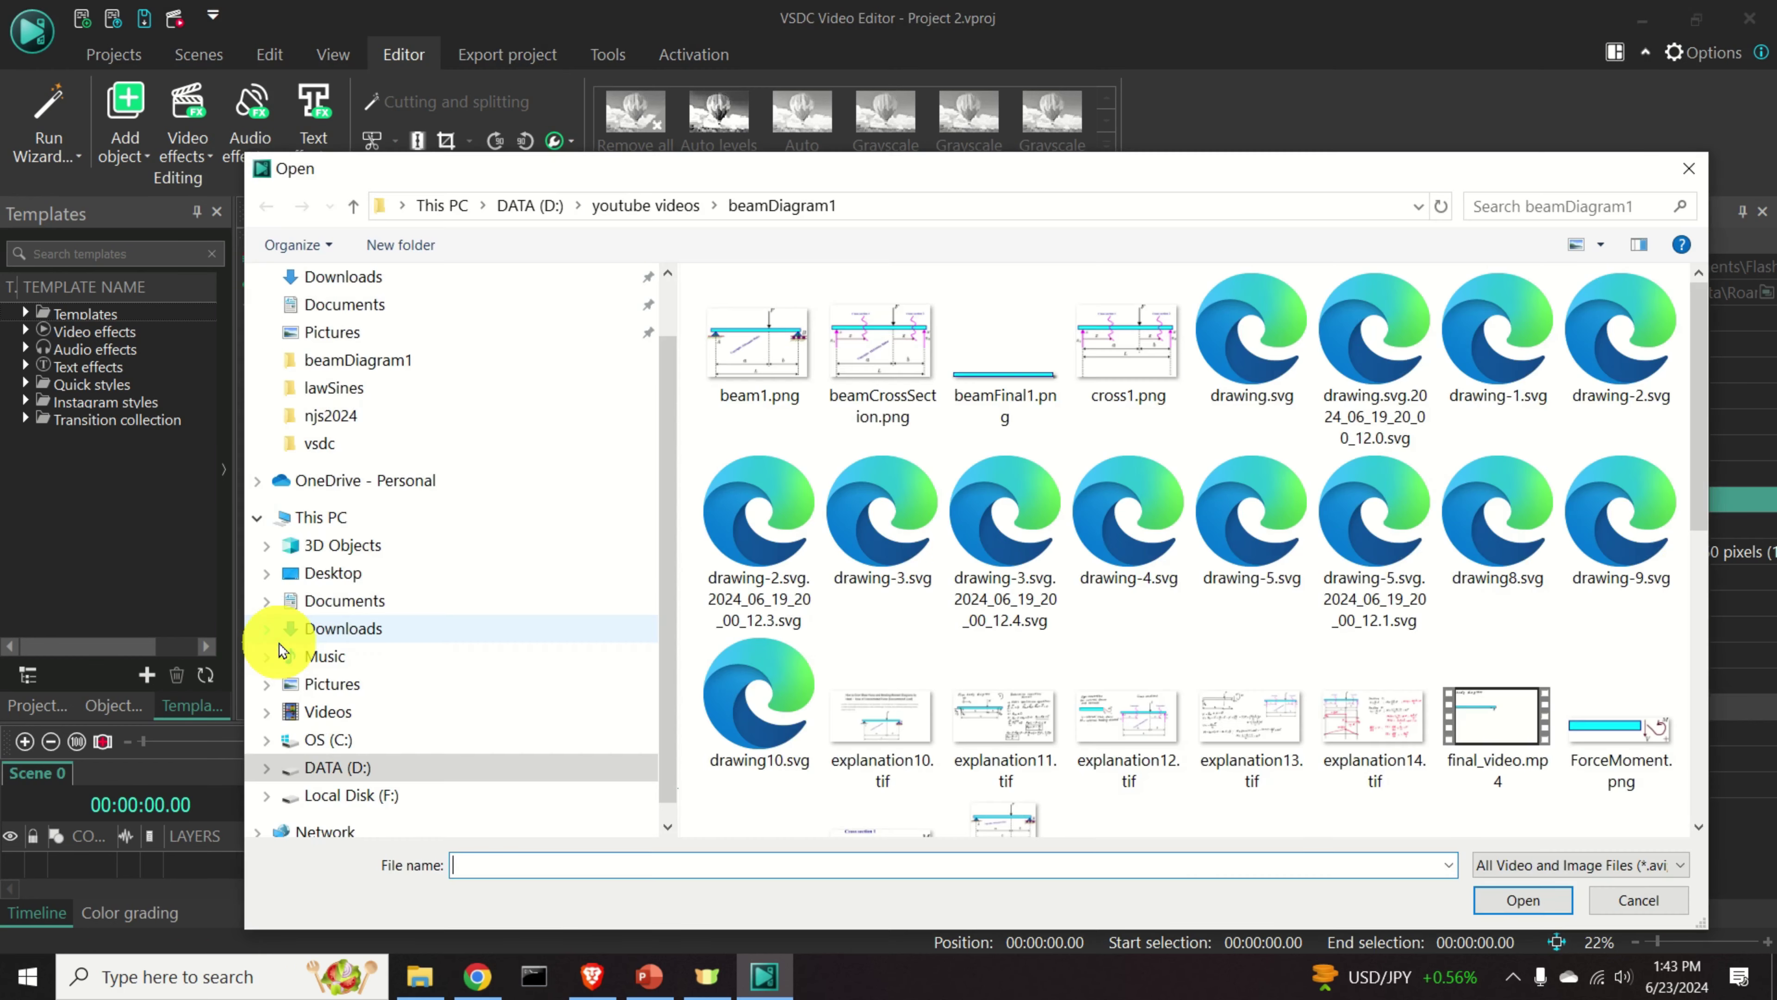
scroll(1098, 530, down, 8)
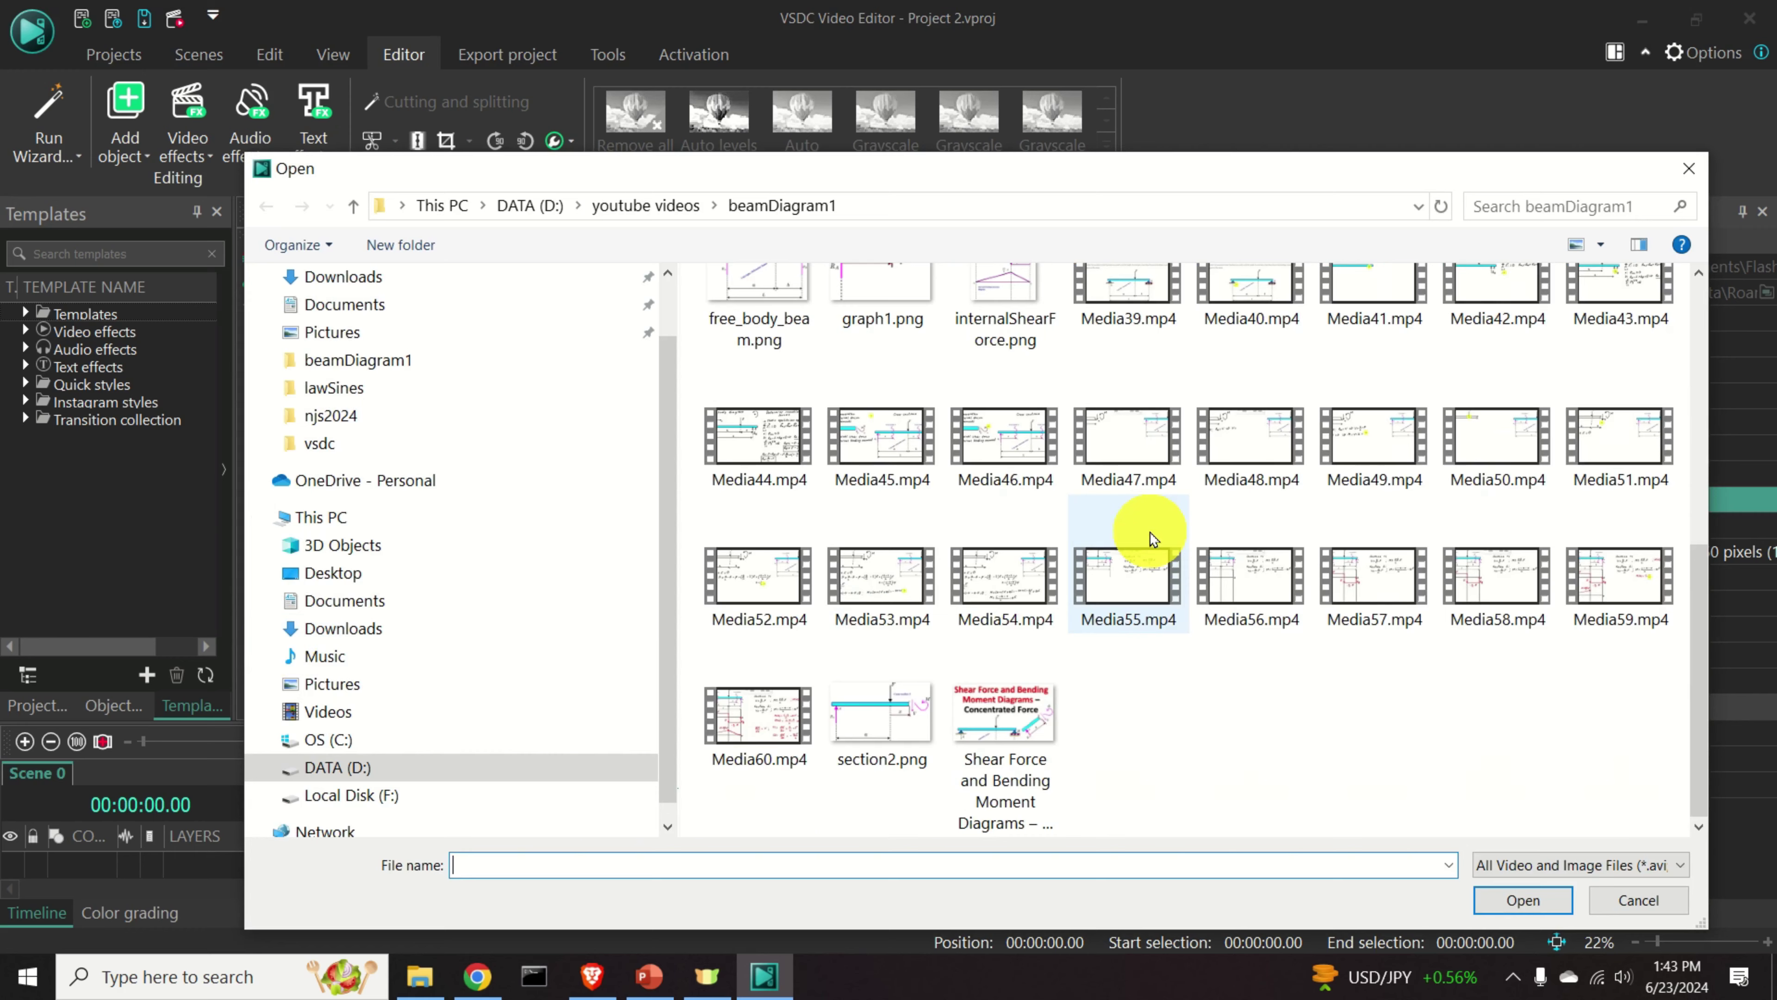
scroll(1140, 532, up, 4)
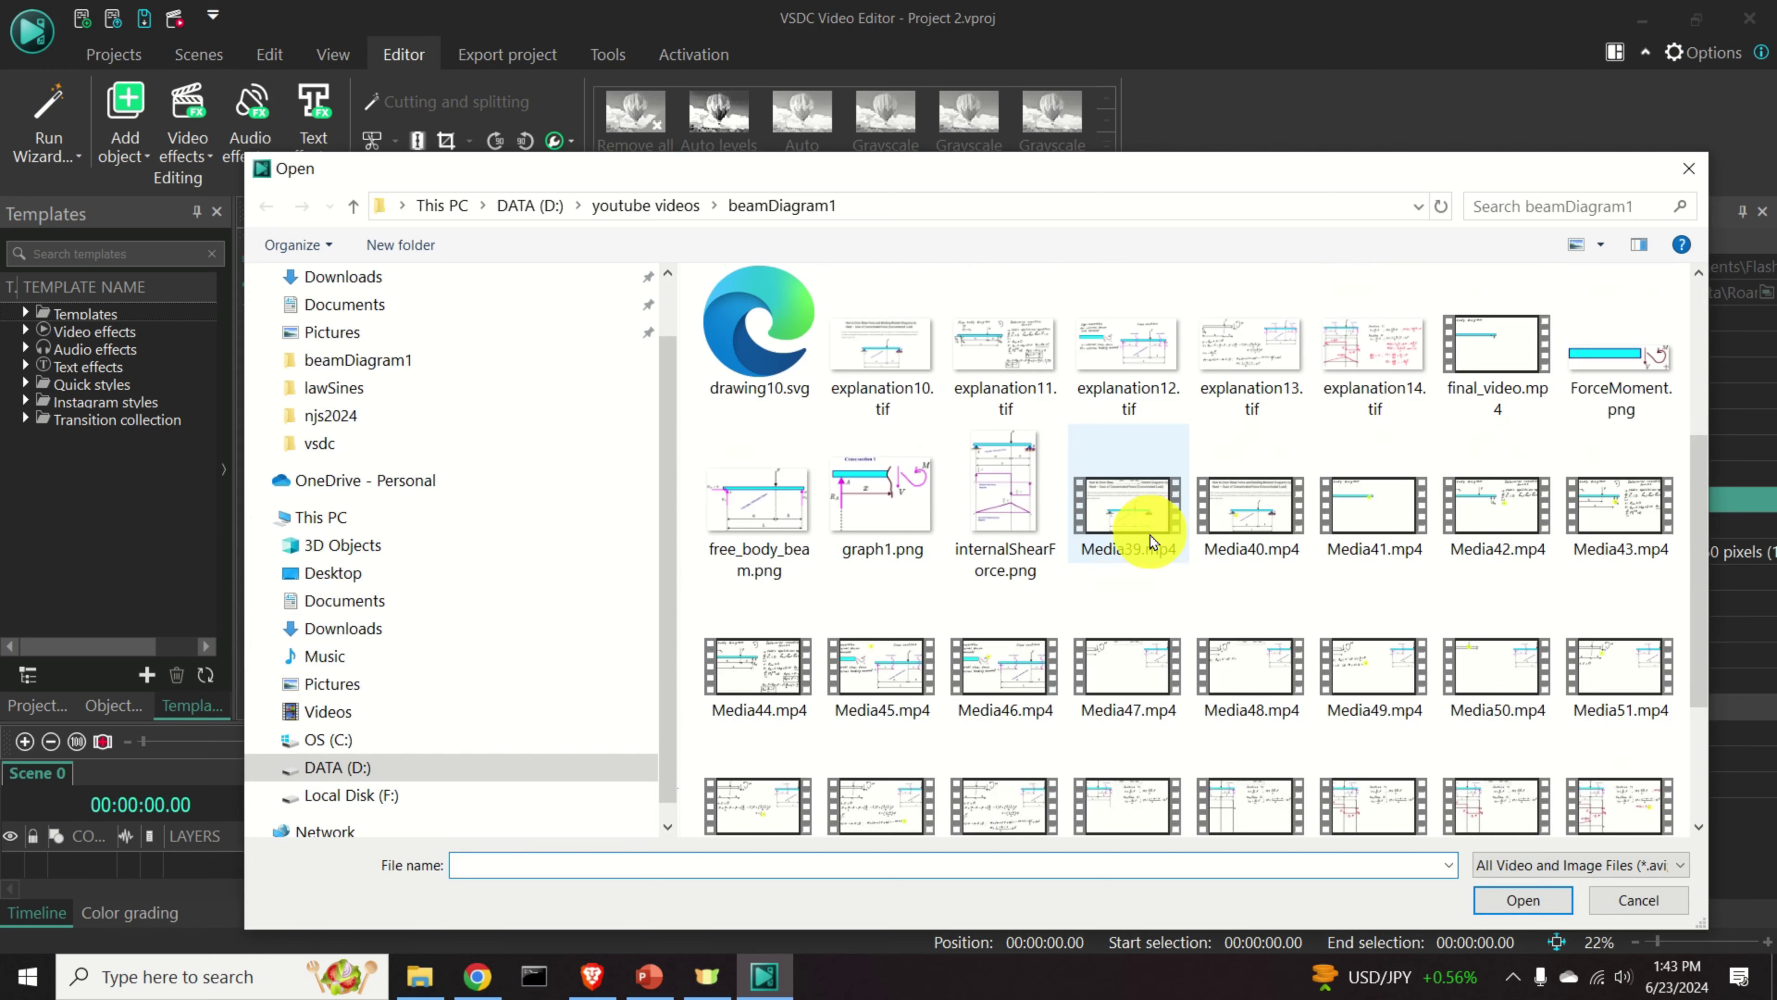
click(1110, 552)
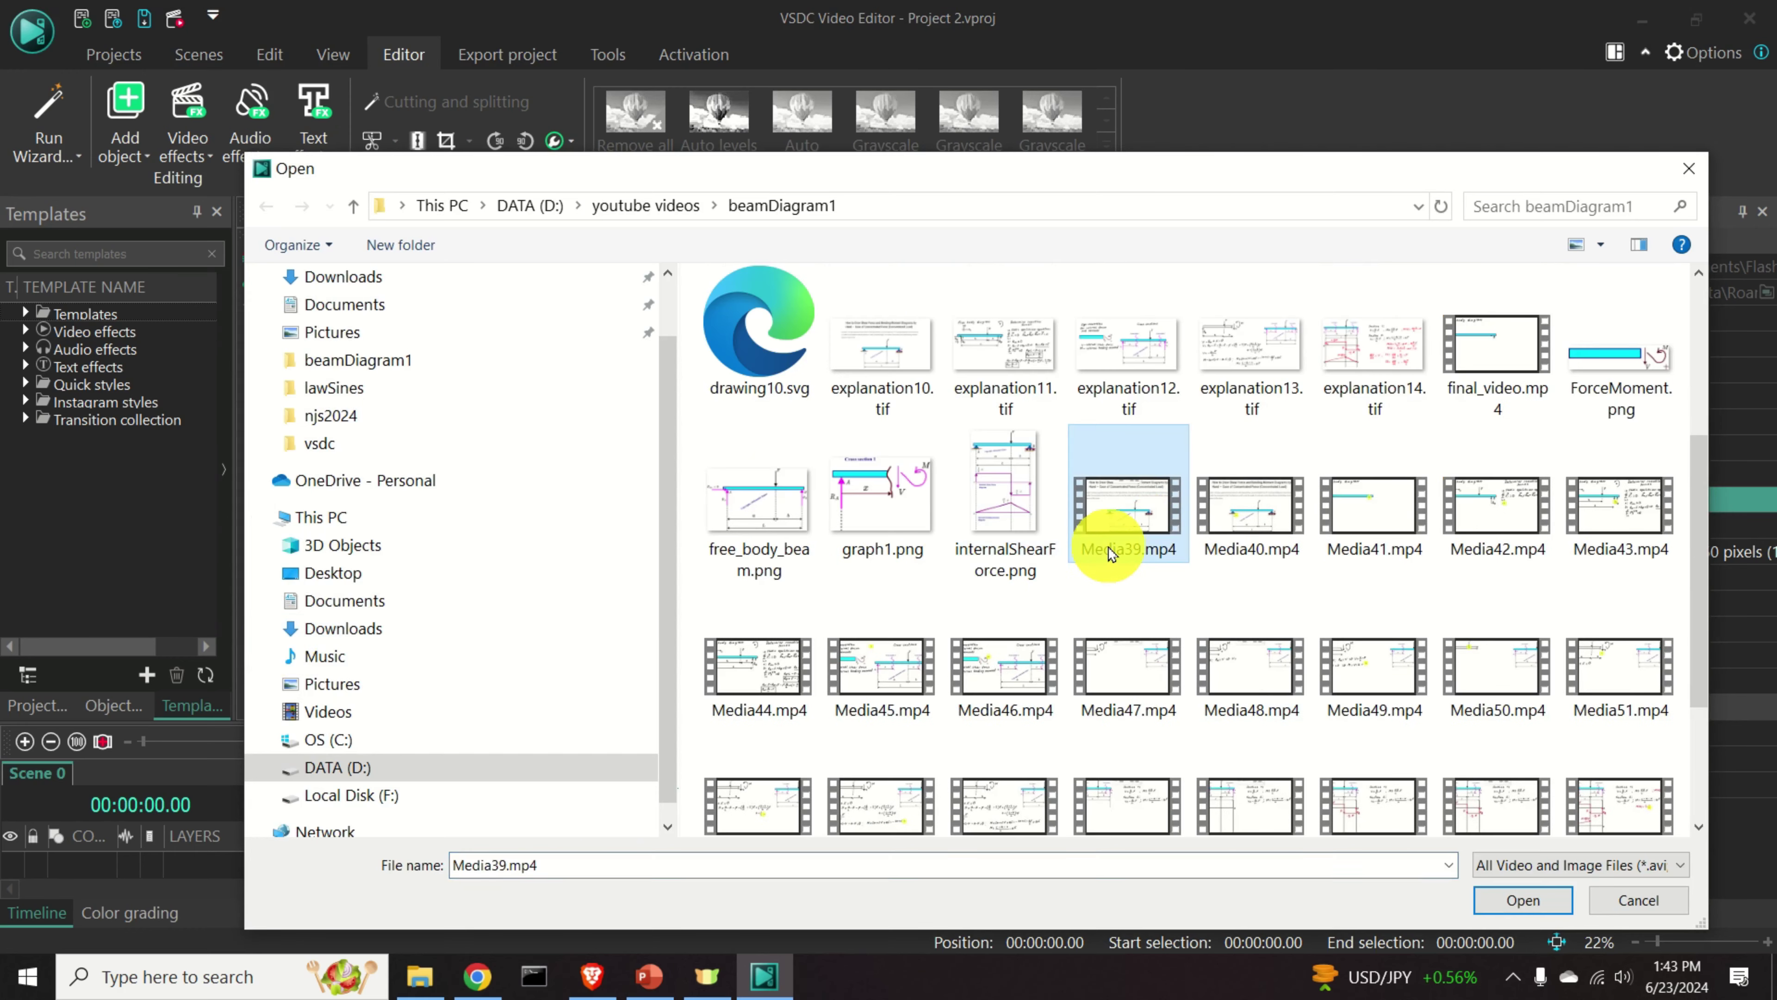
click(1524, 903)
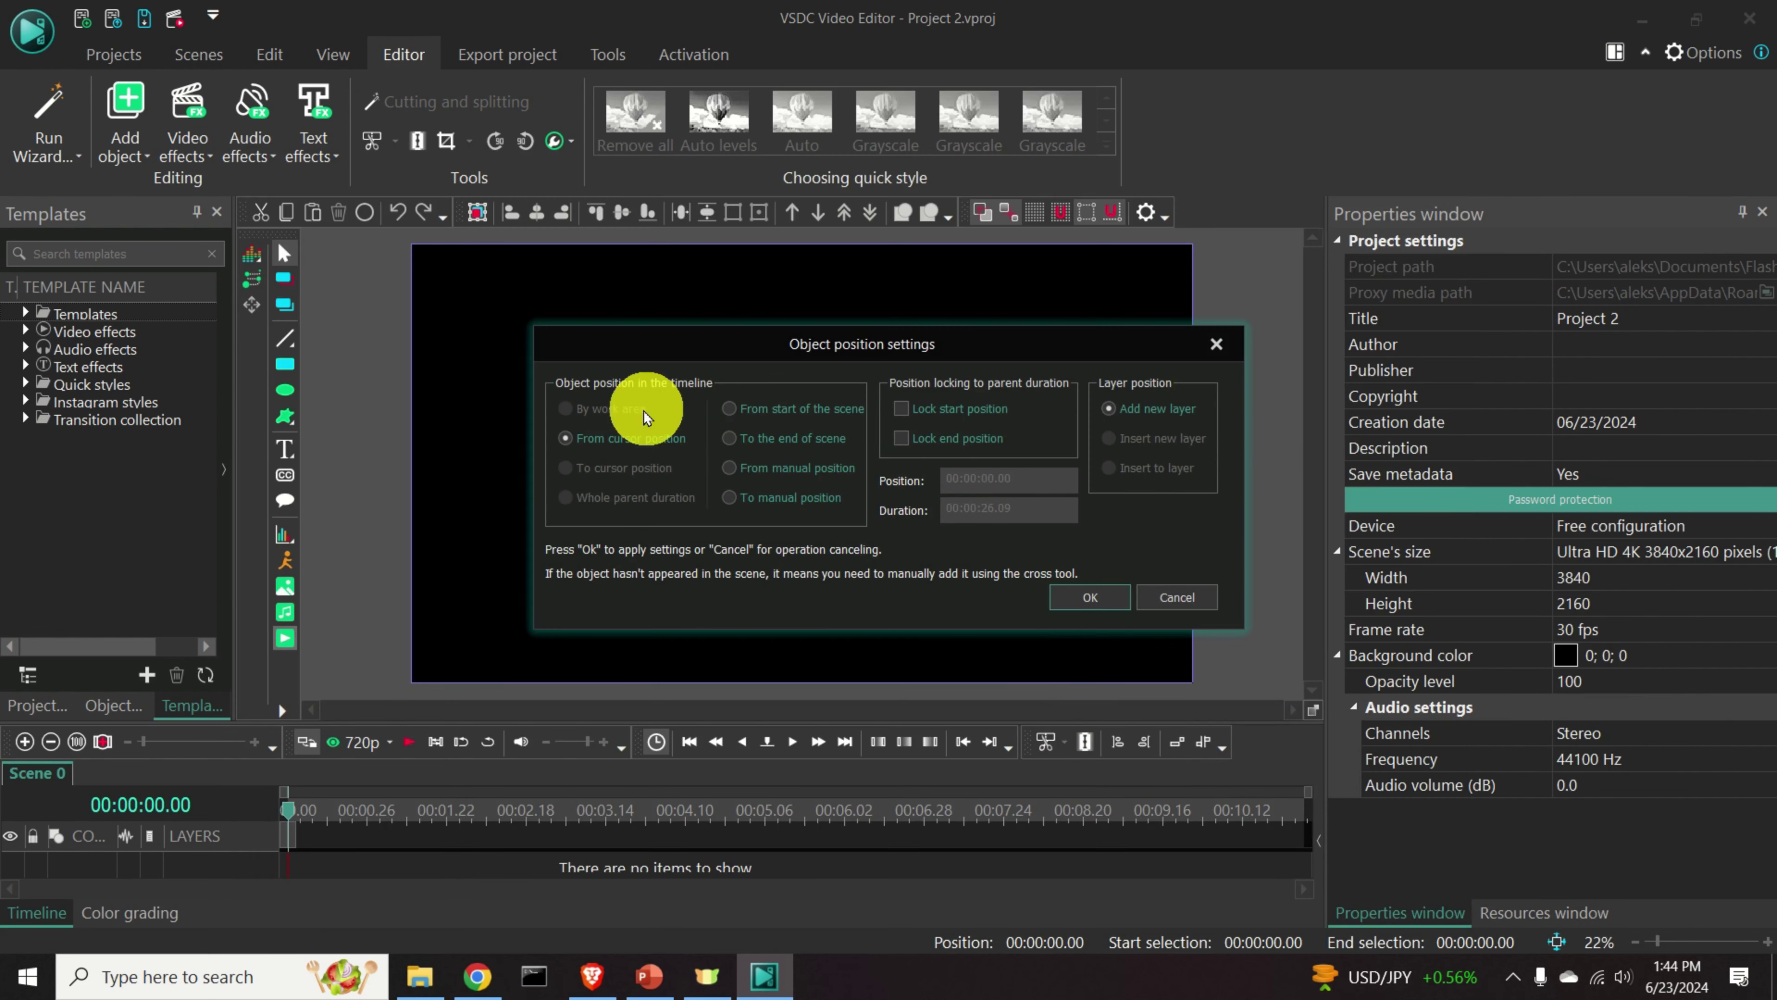
click(1099, 601)
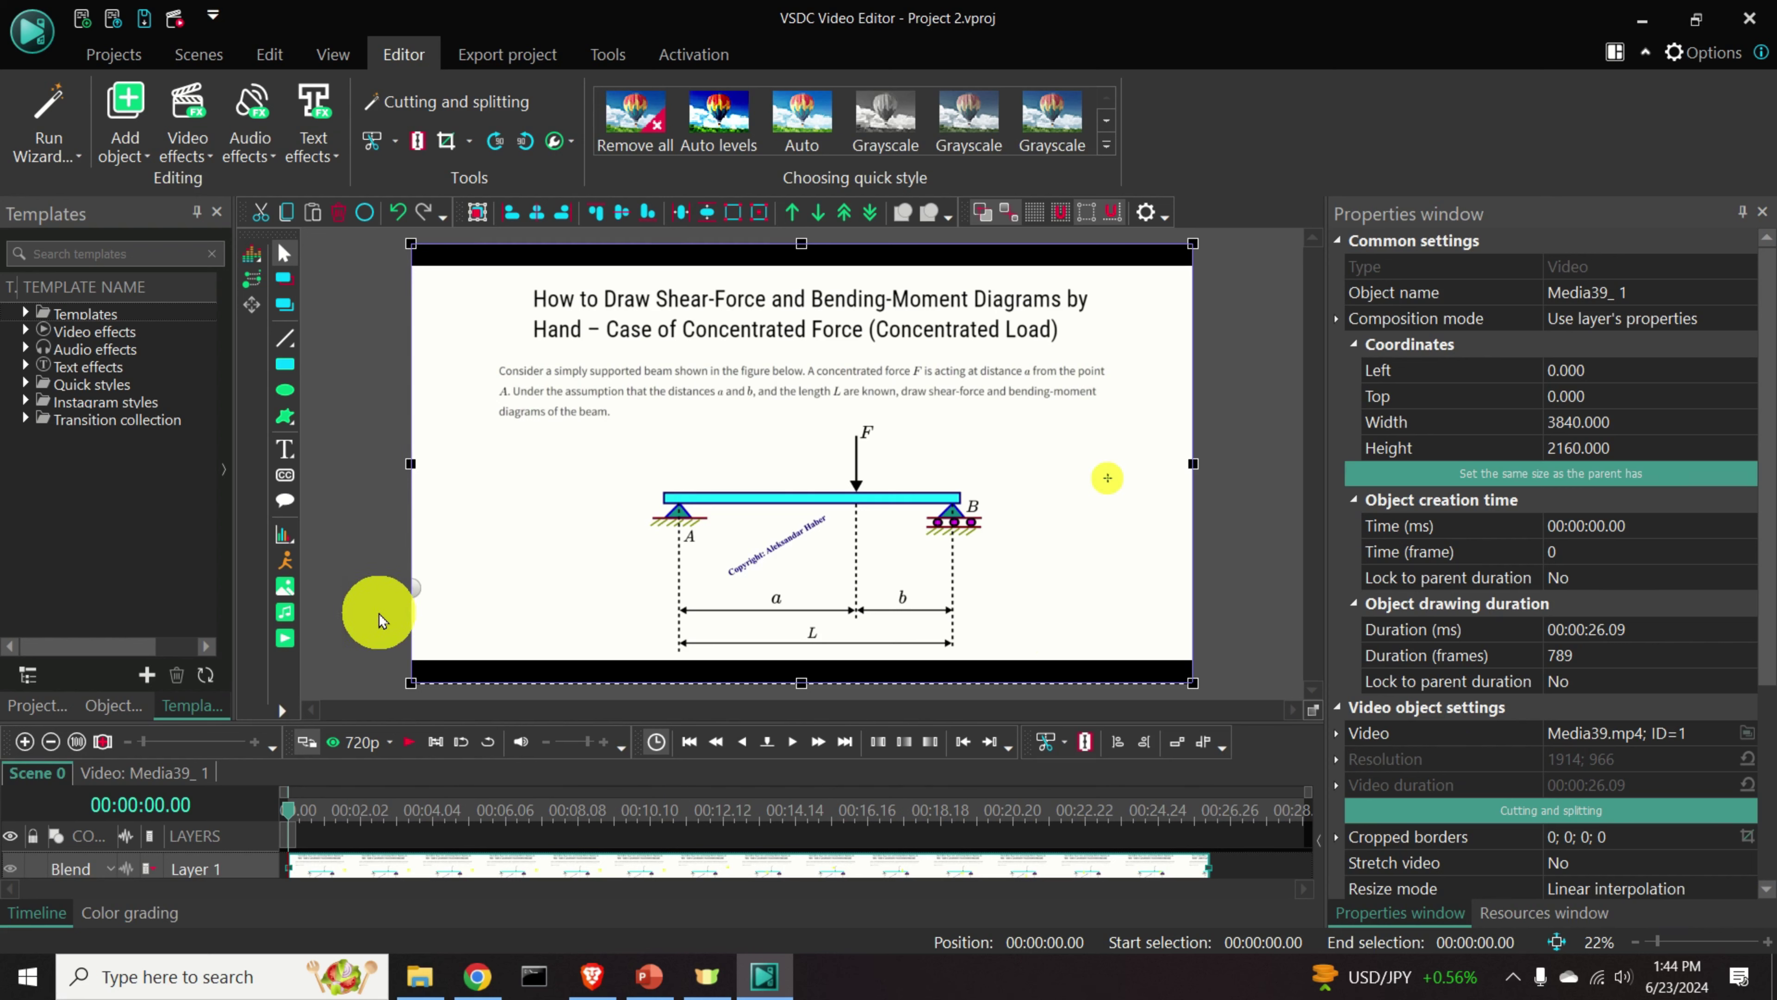
click(409, 743)
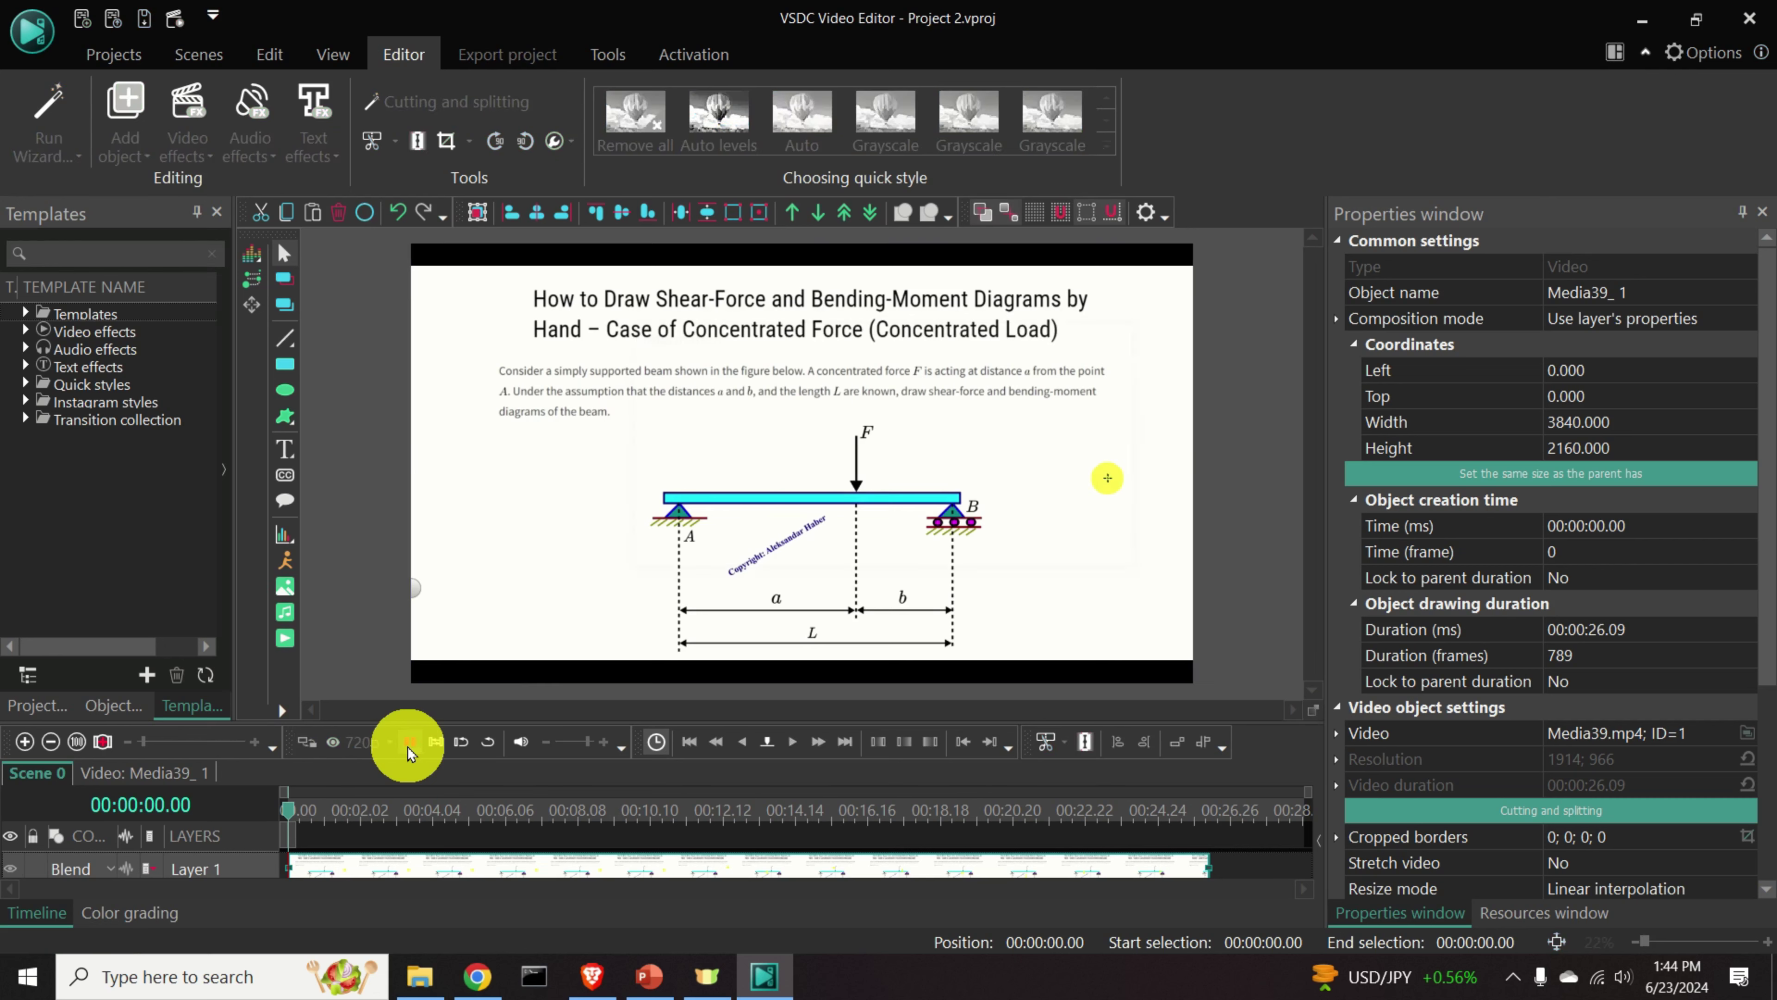
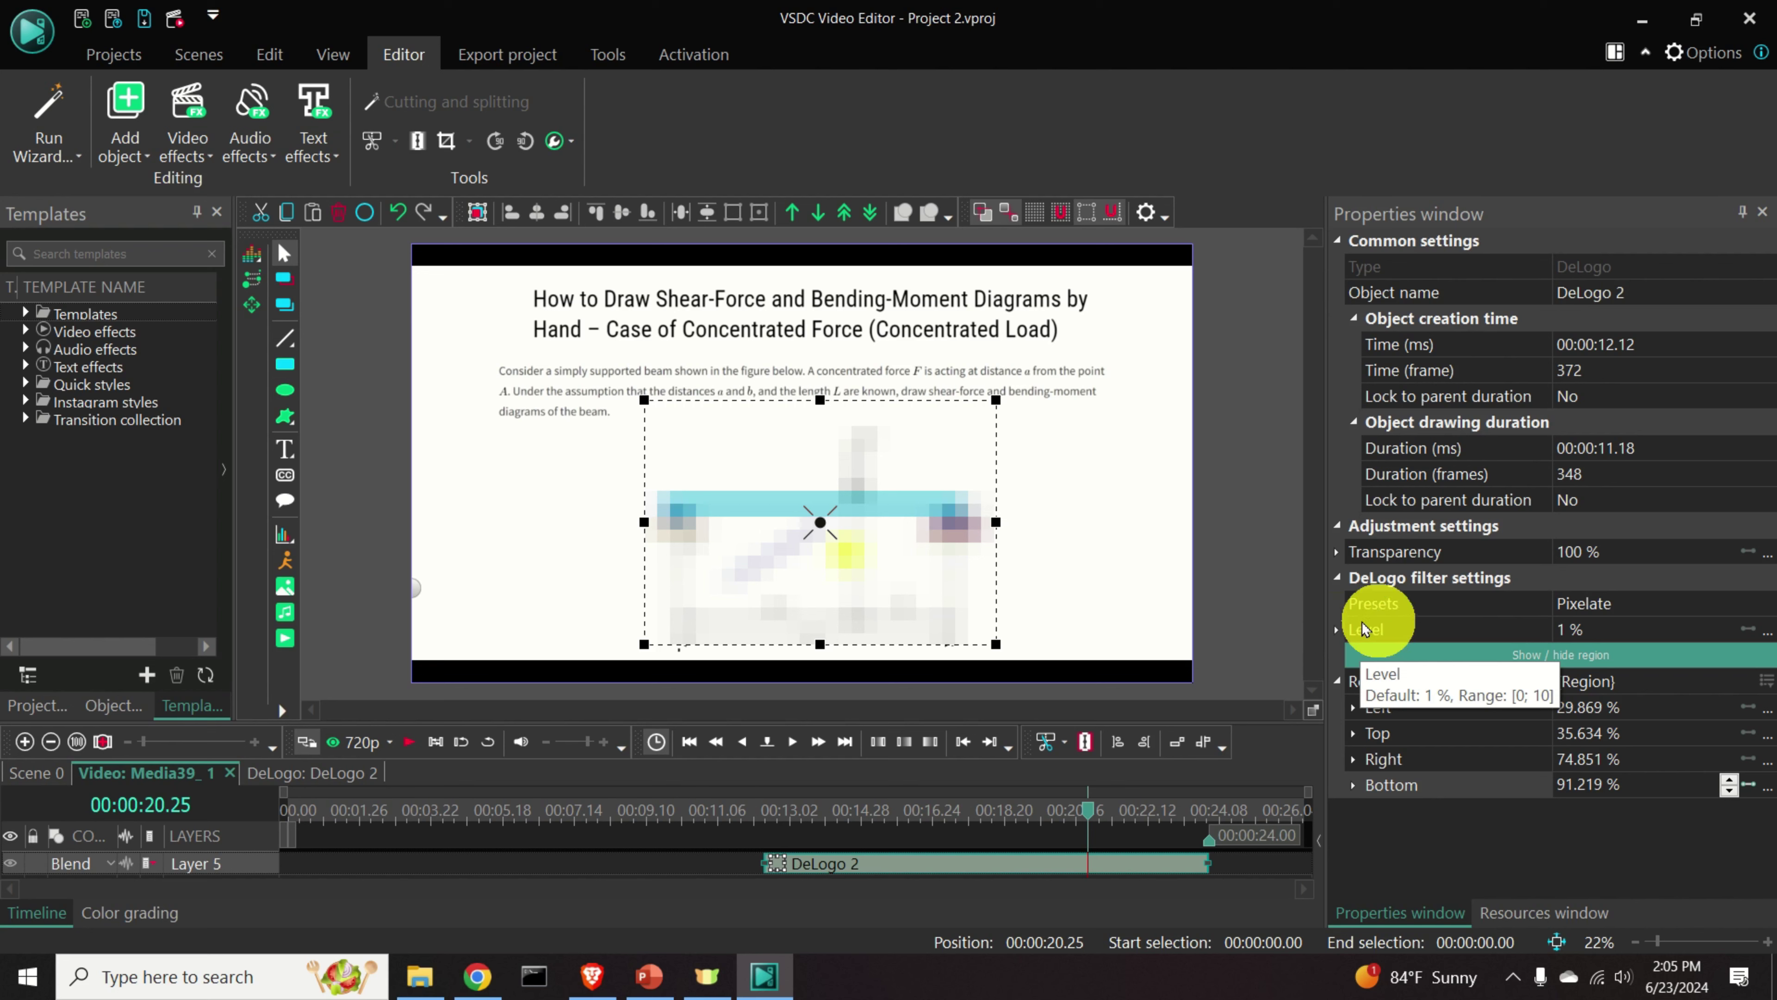
Increase the Pixelate level of the DeLogo 2 effect in small increments, then set it to 5%.
click(1337, 631)
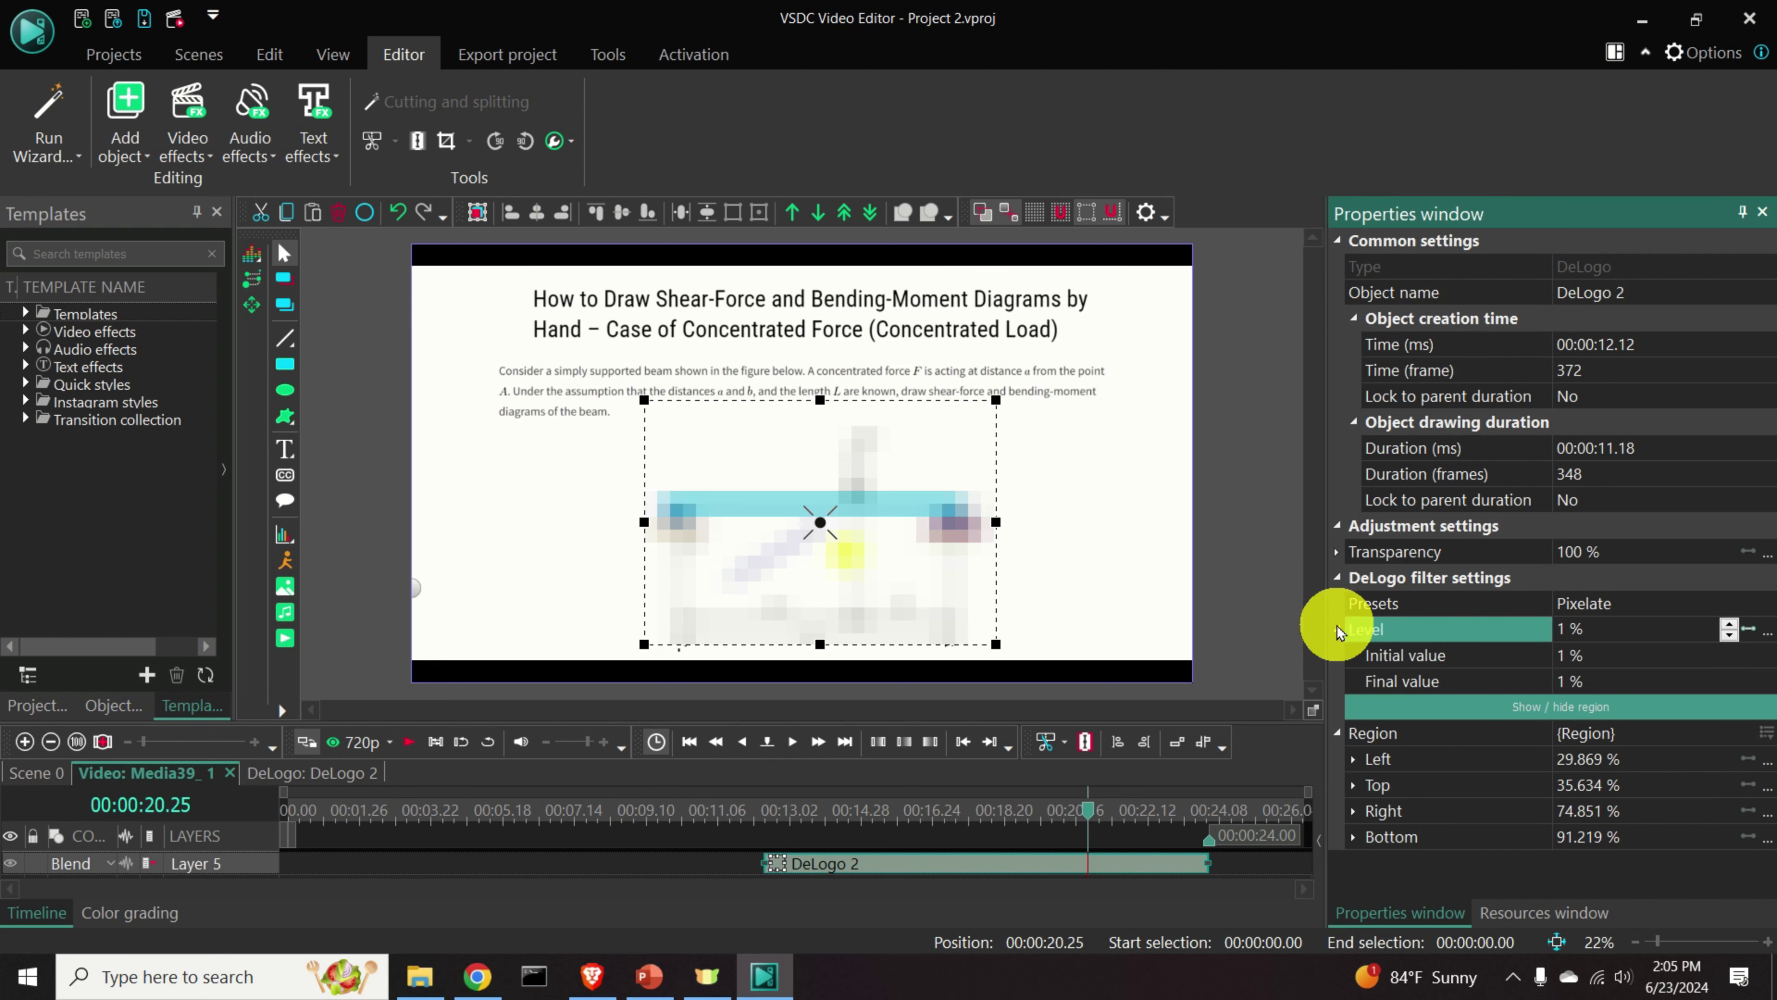
click(1730, 624)
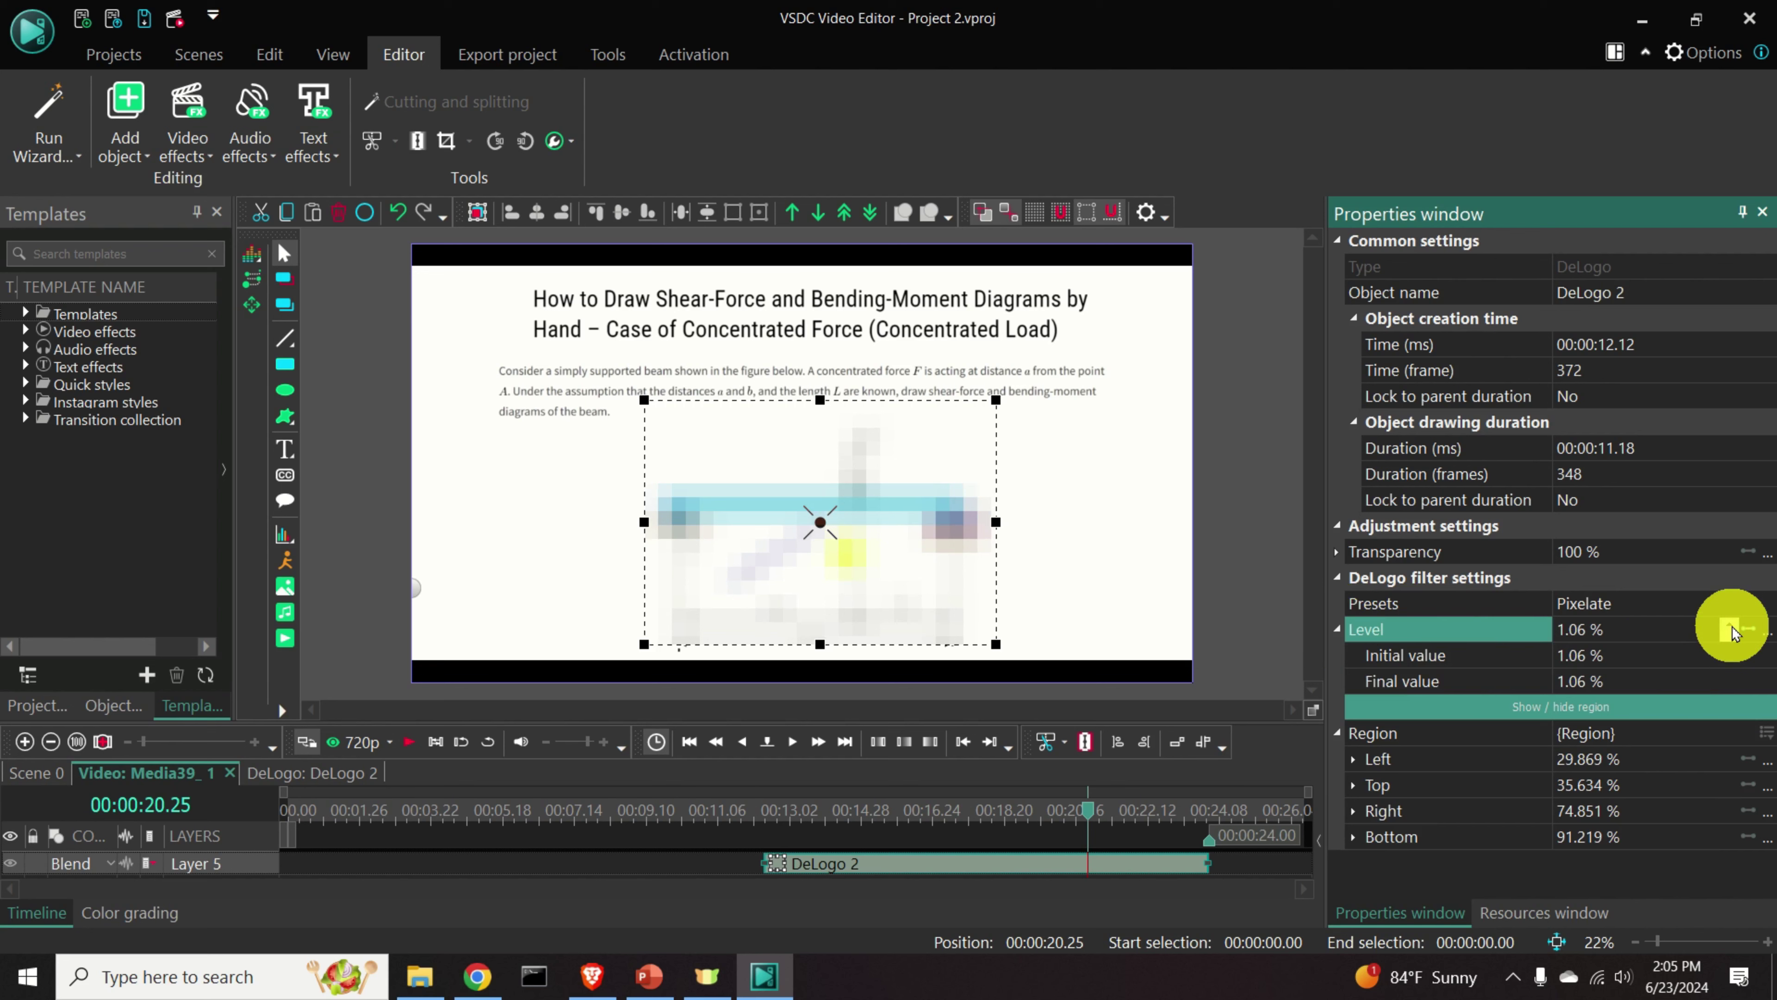
click(1729, 628)
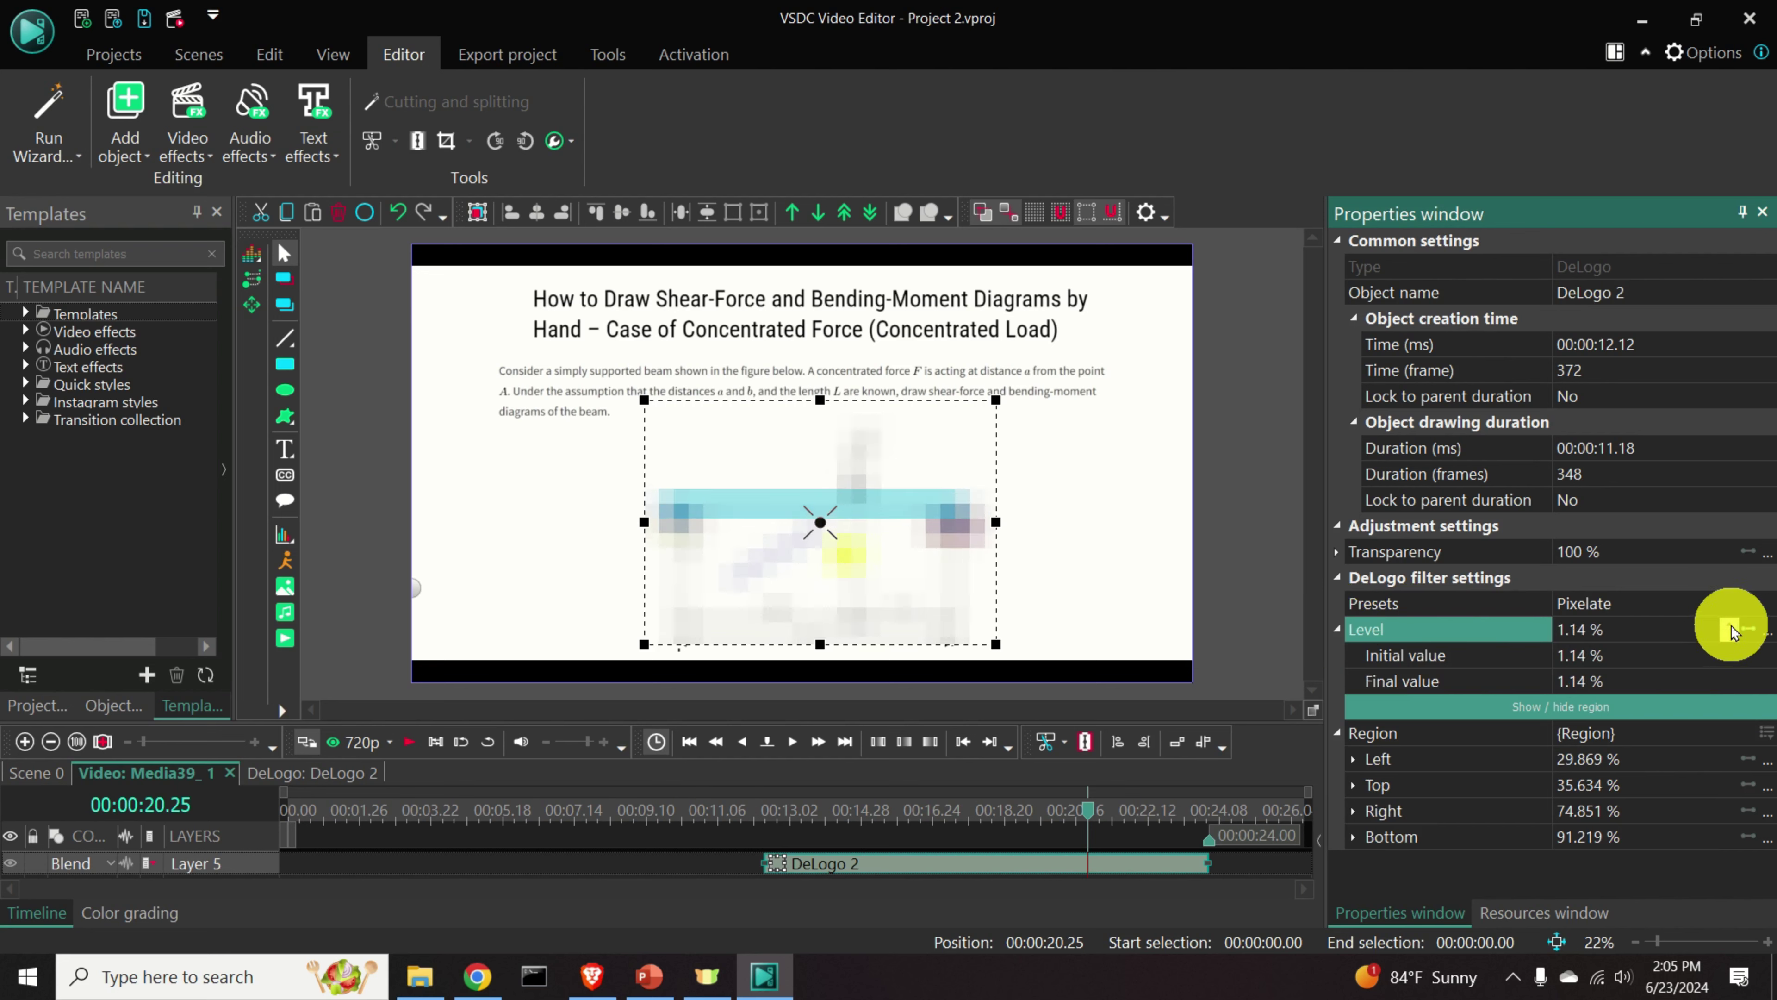
click(1729, 627)
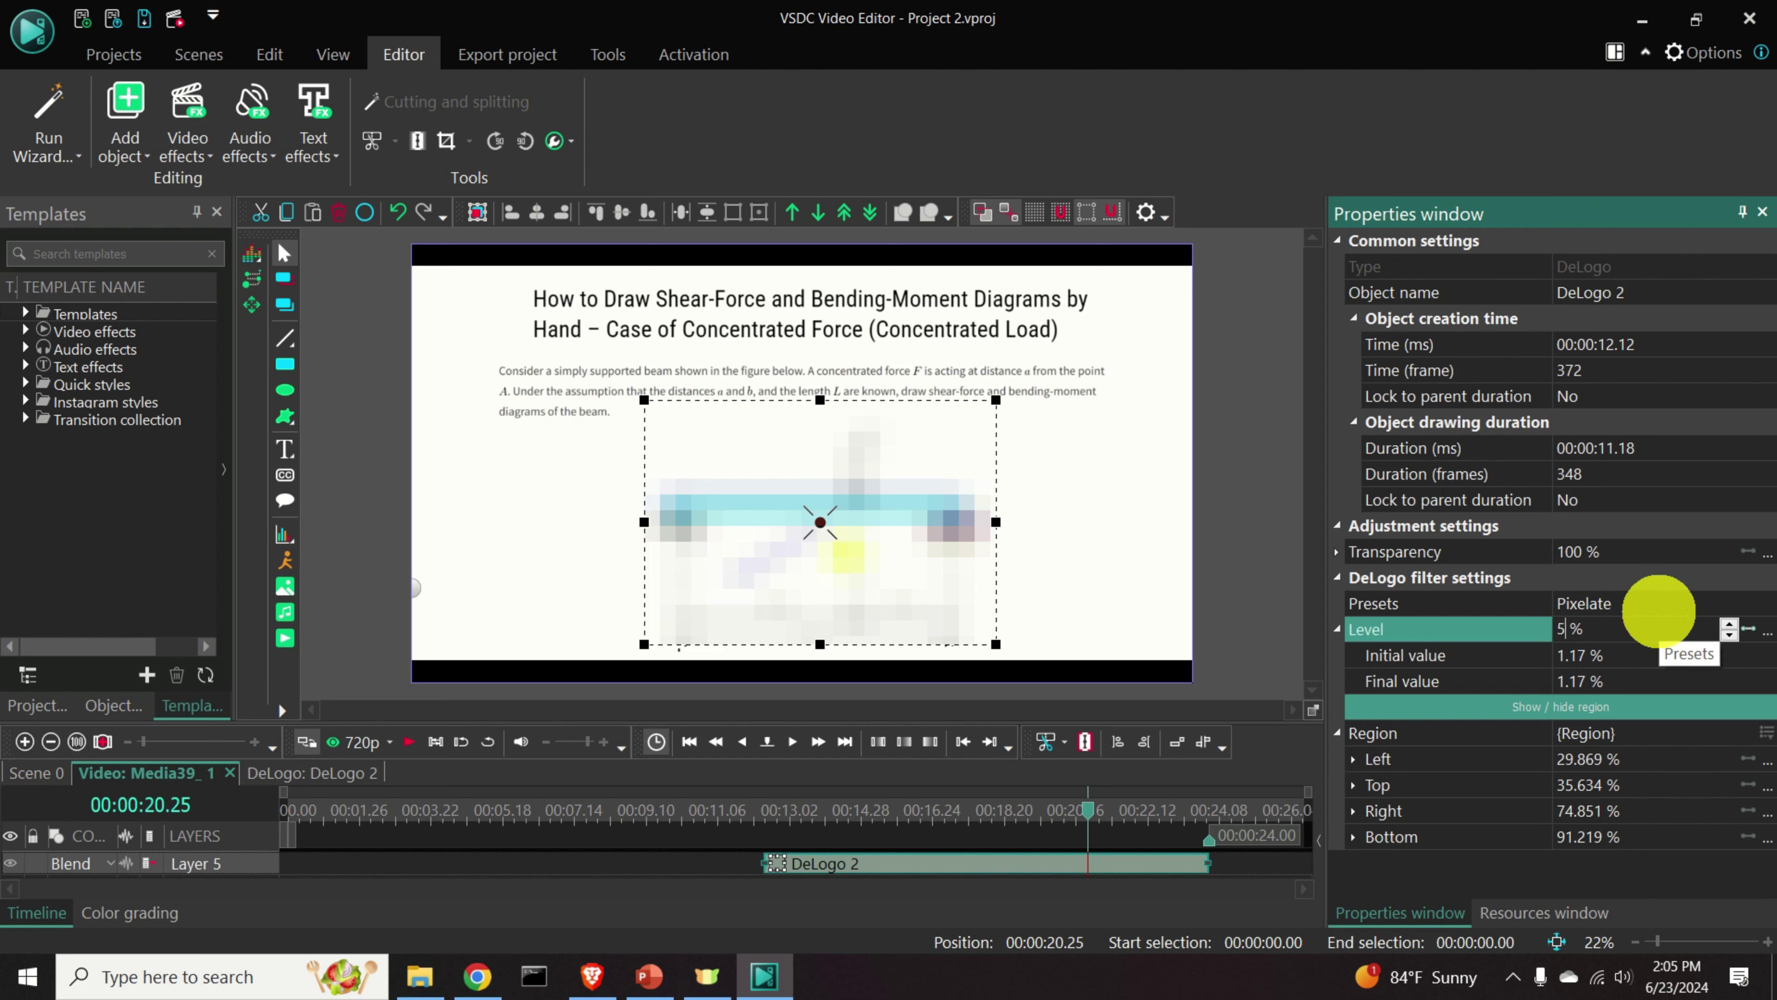
key(Return)
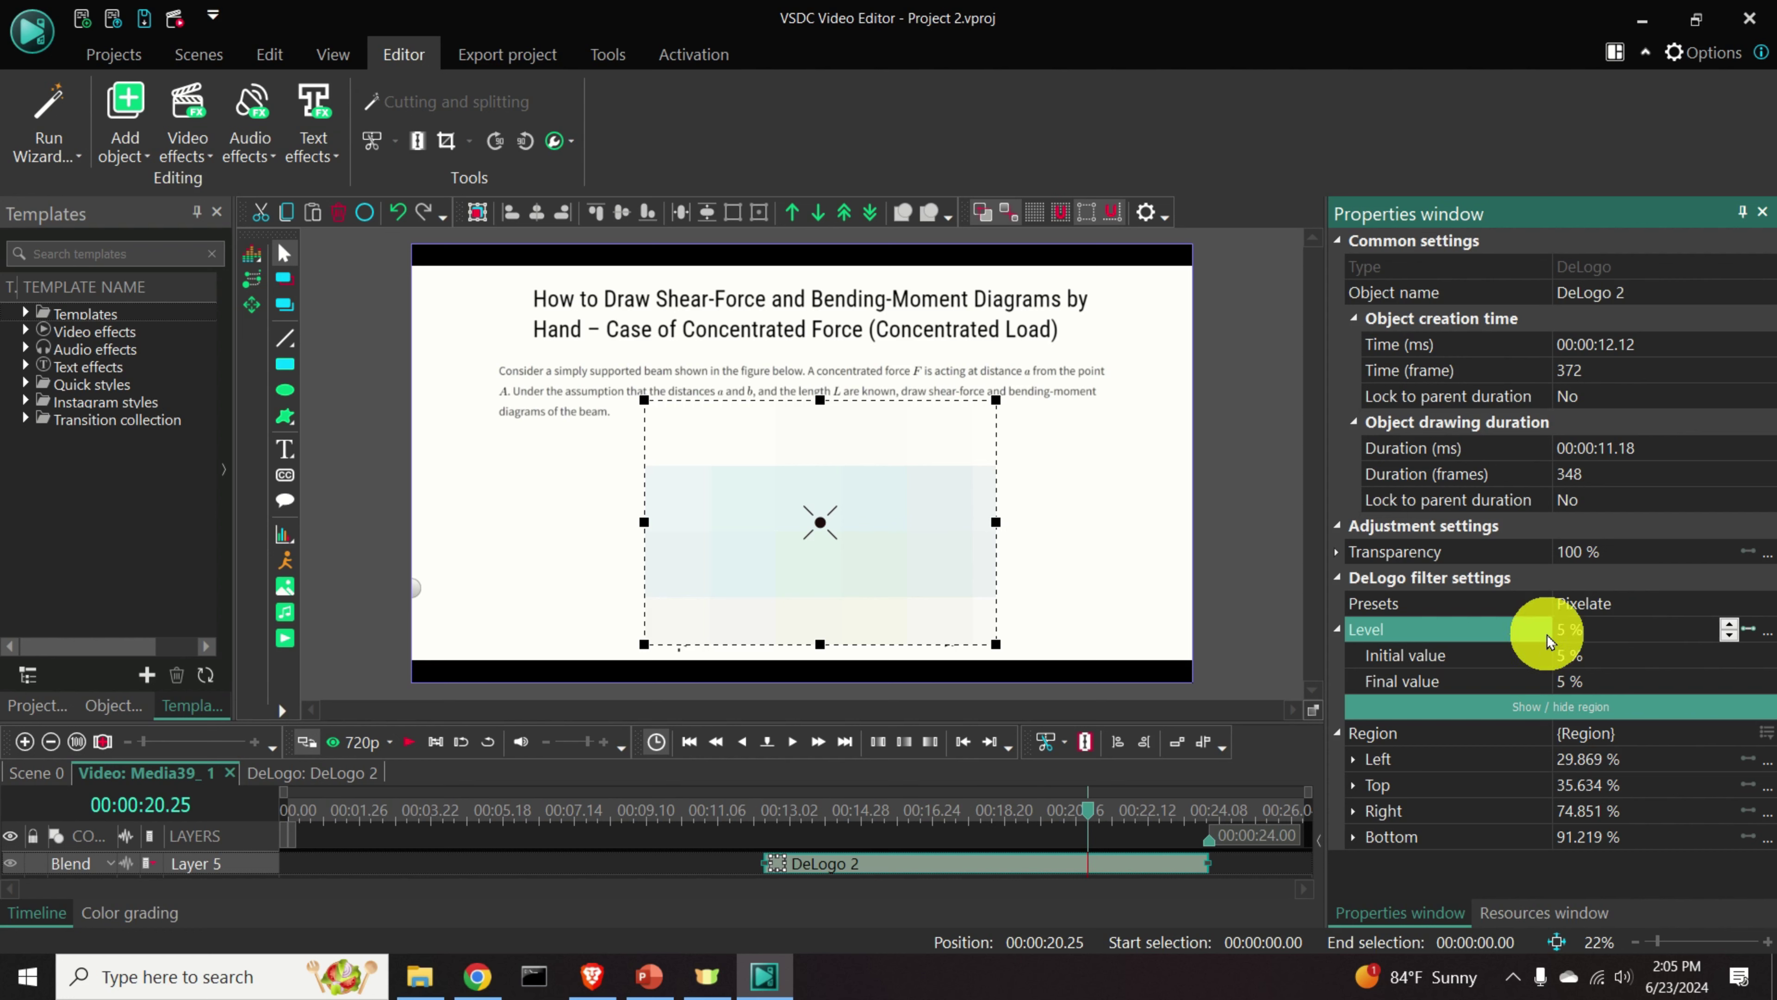
Set the Pixelate level of the DeLogo 2 effect to 1%.
click(1562, 628)
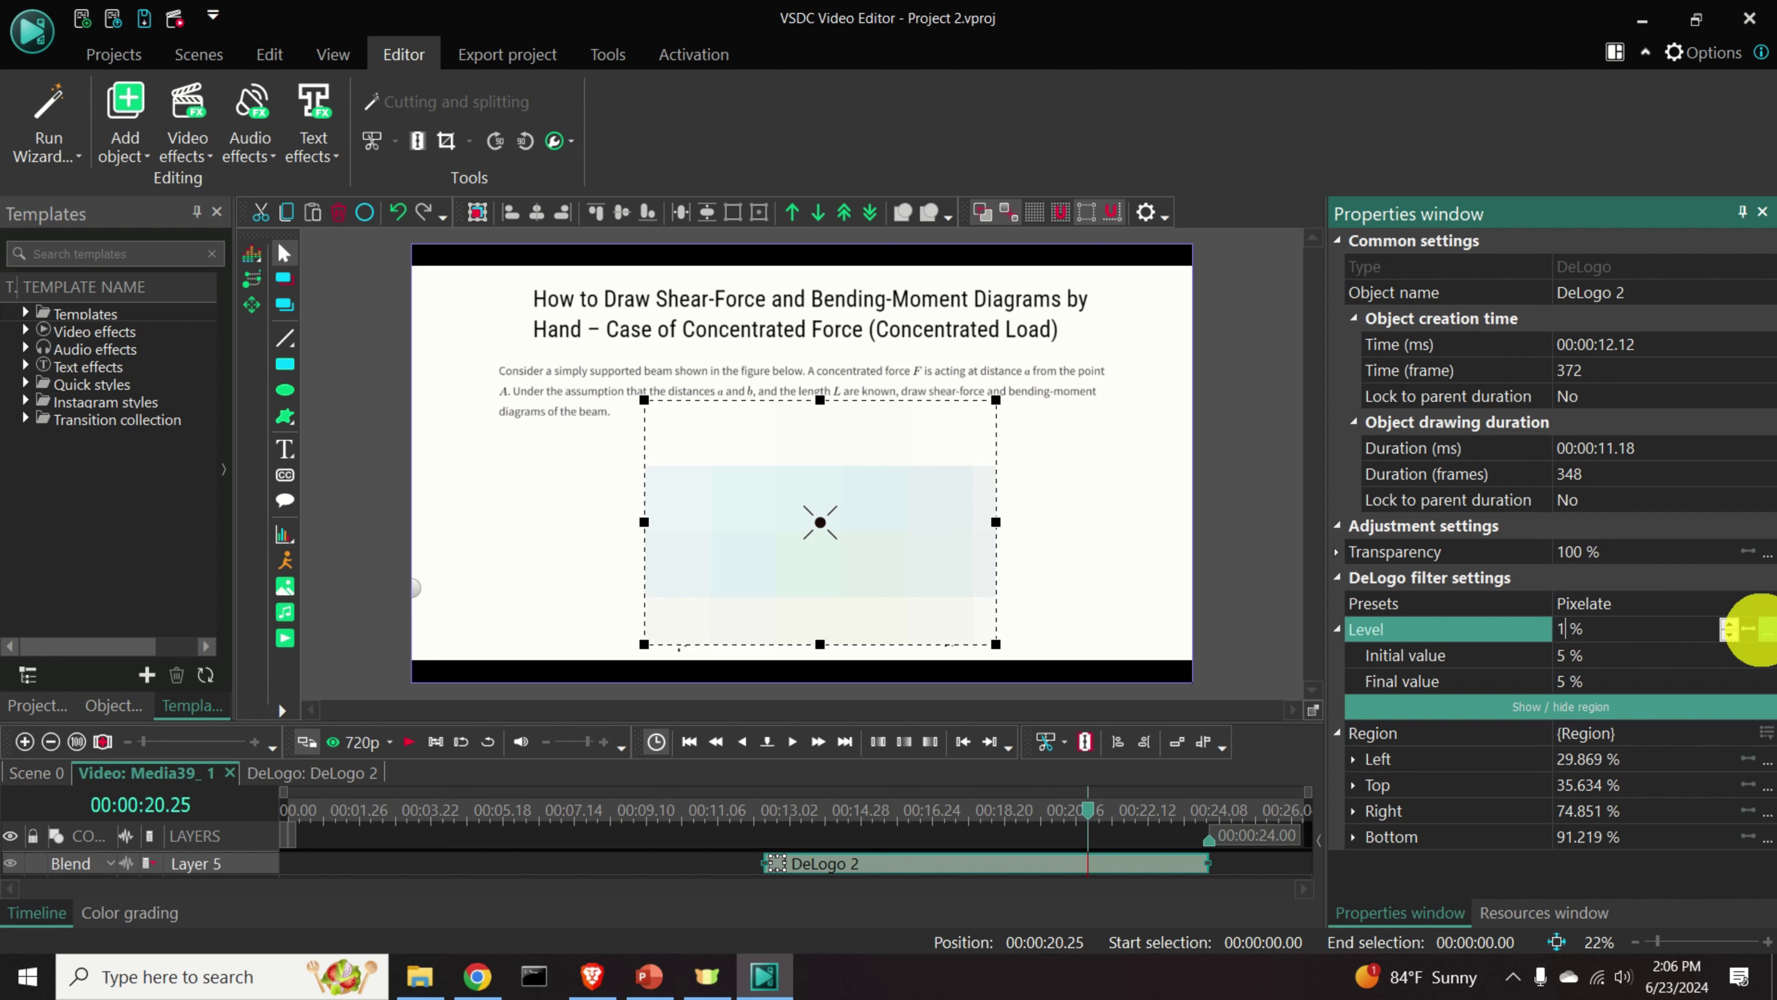
text(1)
key(Return)
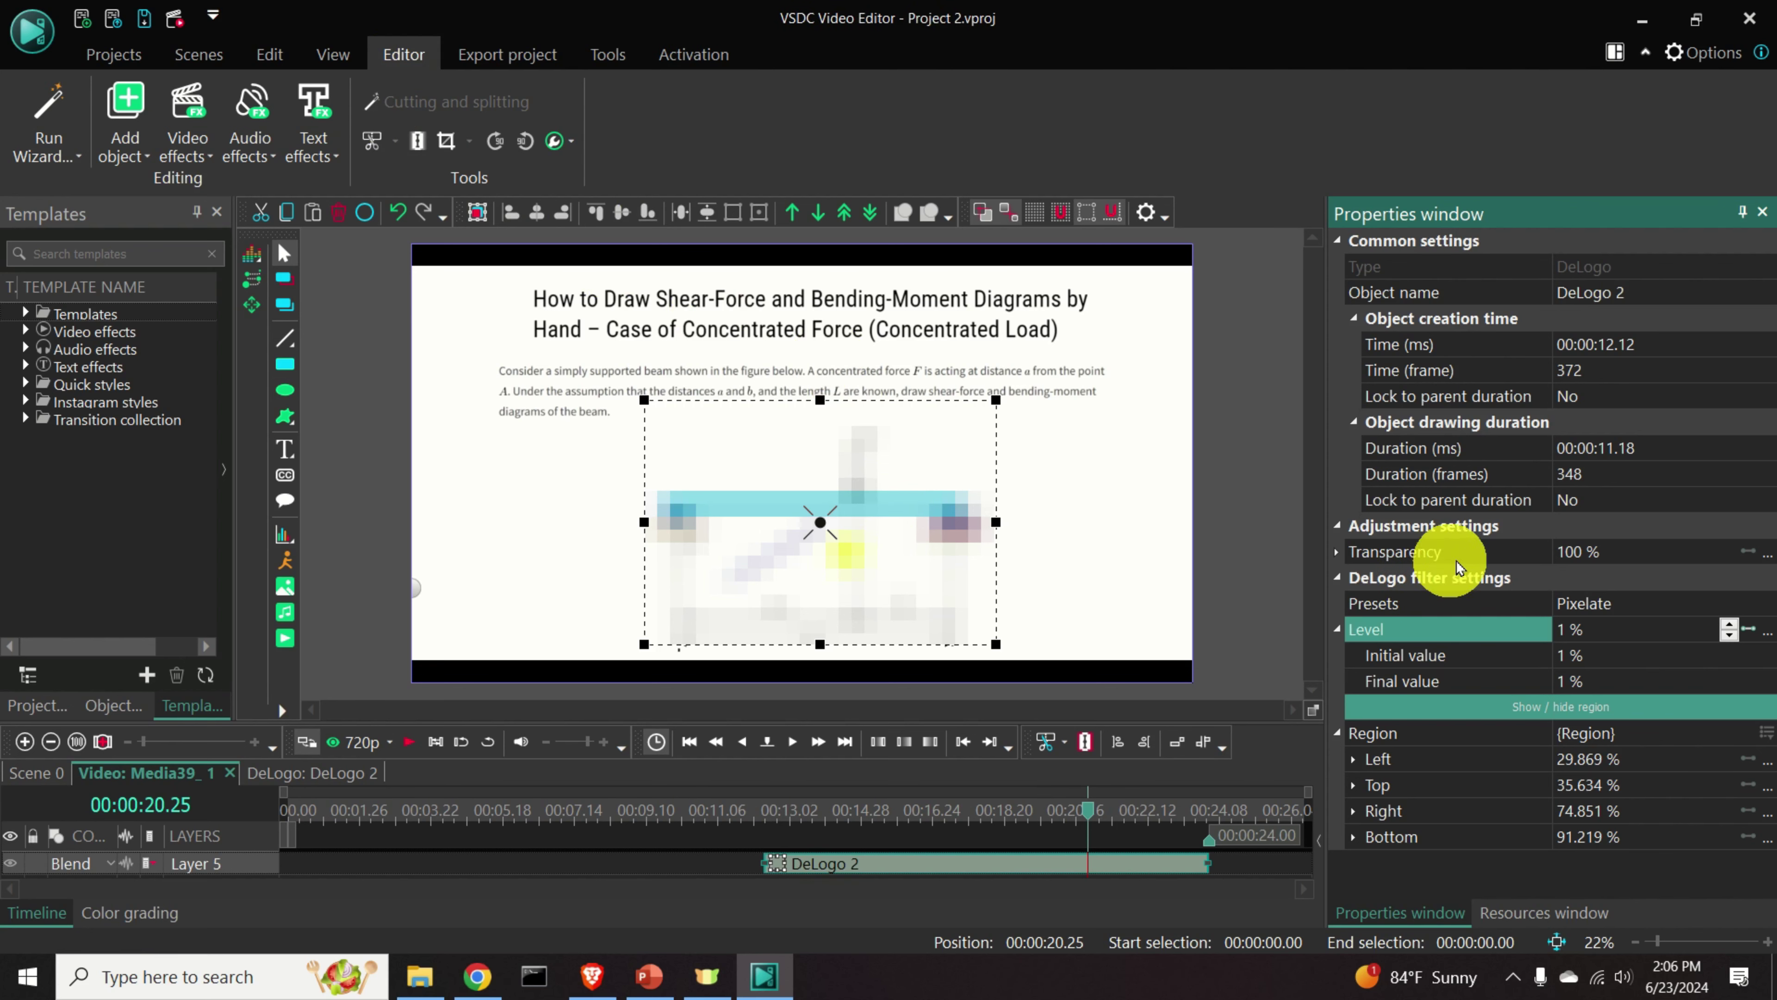
Lower the DeLogo 2 effect's transparency to 15%.
click(1620, 557)
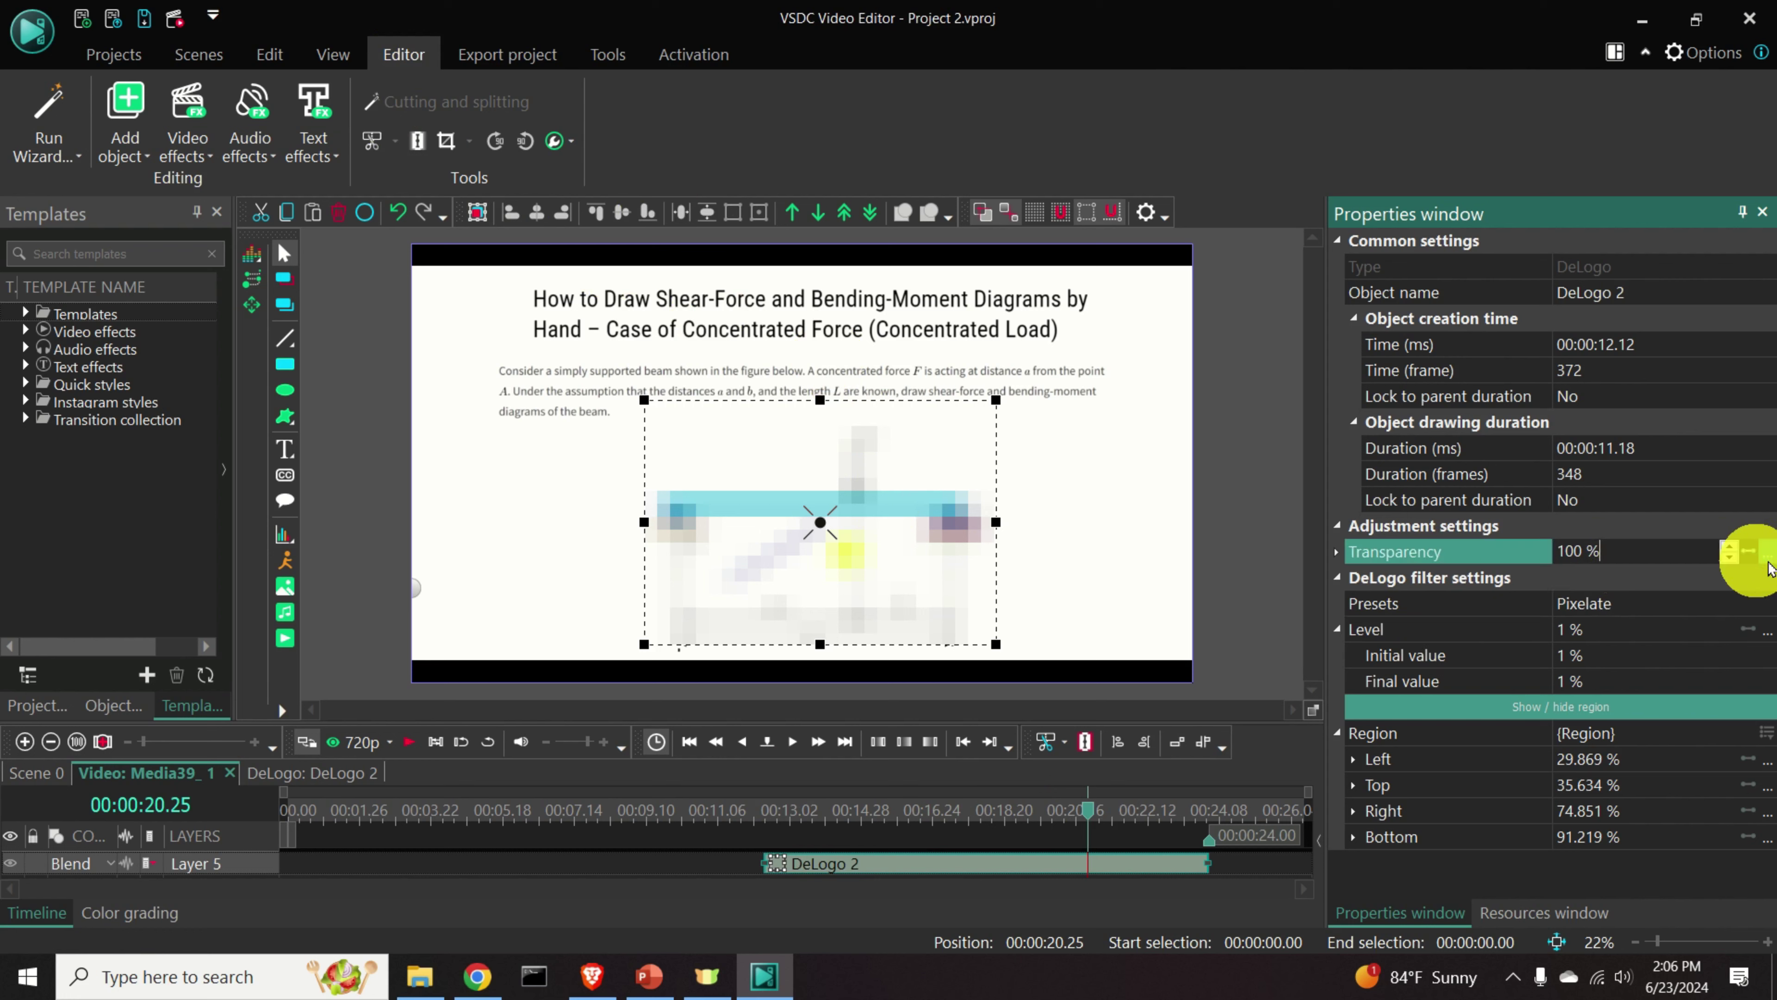
click(1732, 560)
click(1732, 567)
click(1732, 567)
click(1733, 567)
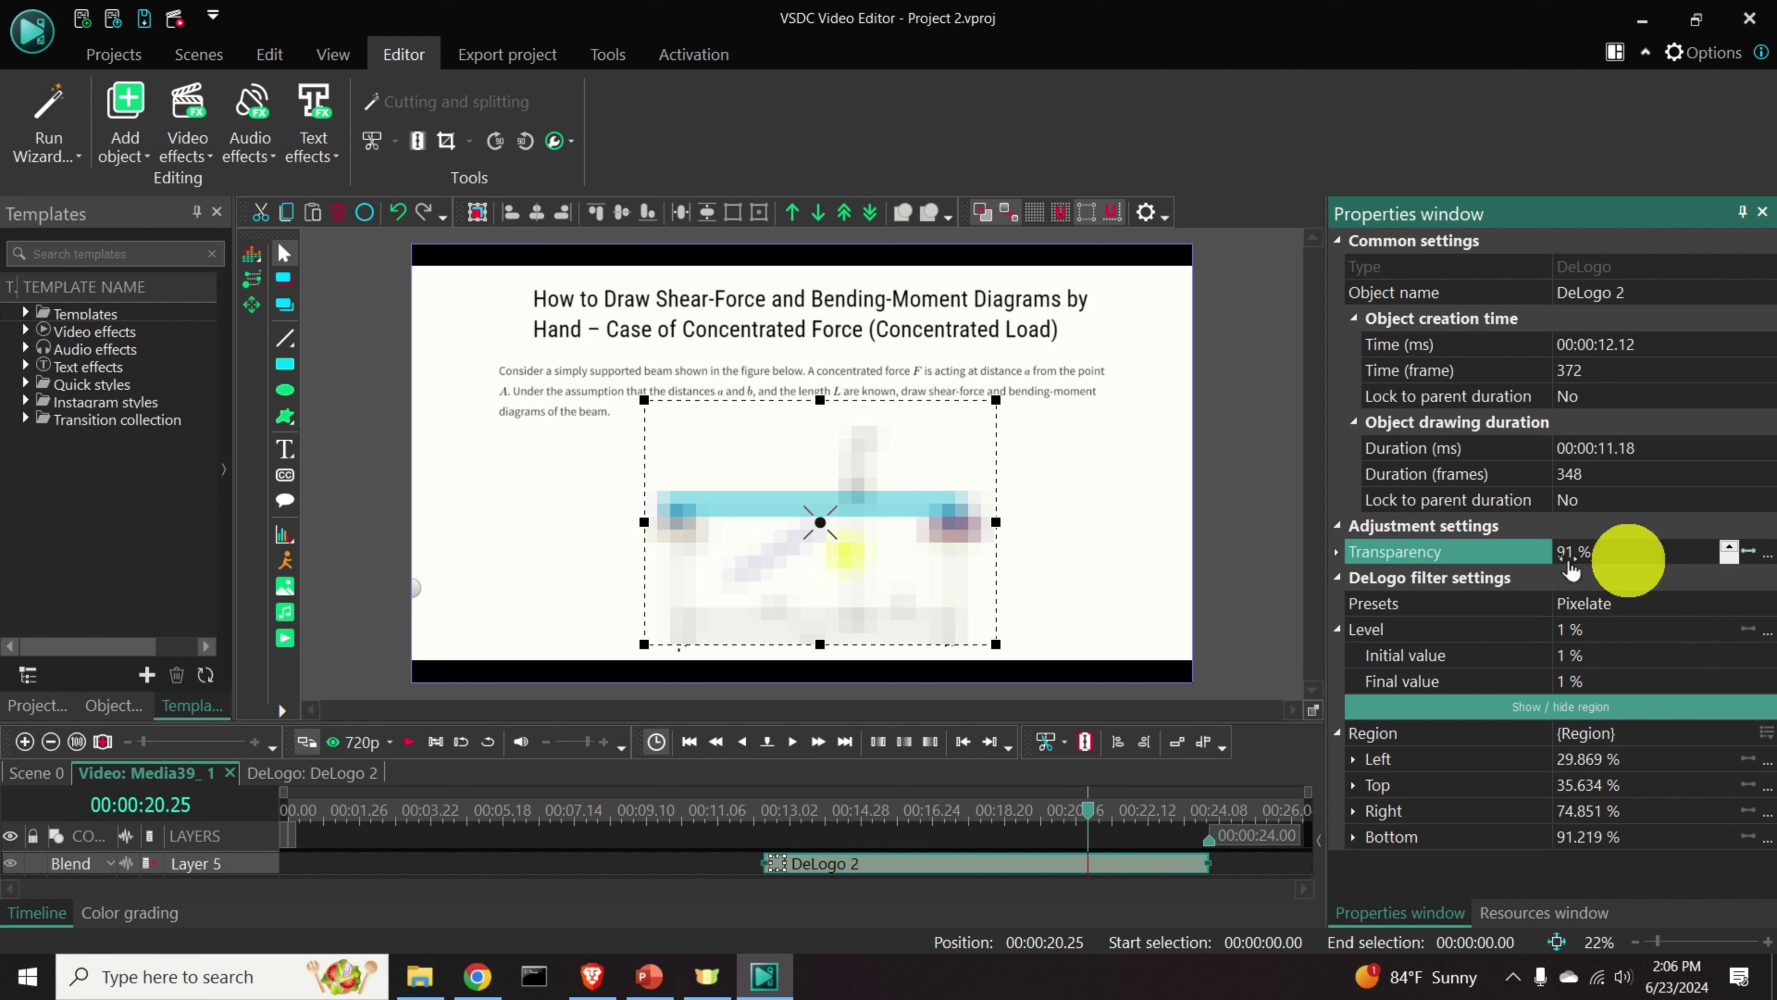
click(1539, 551)
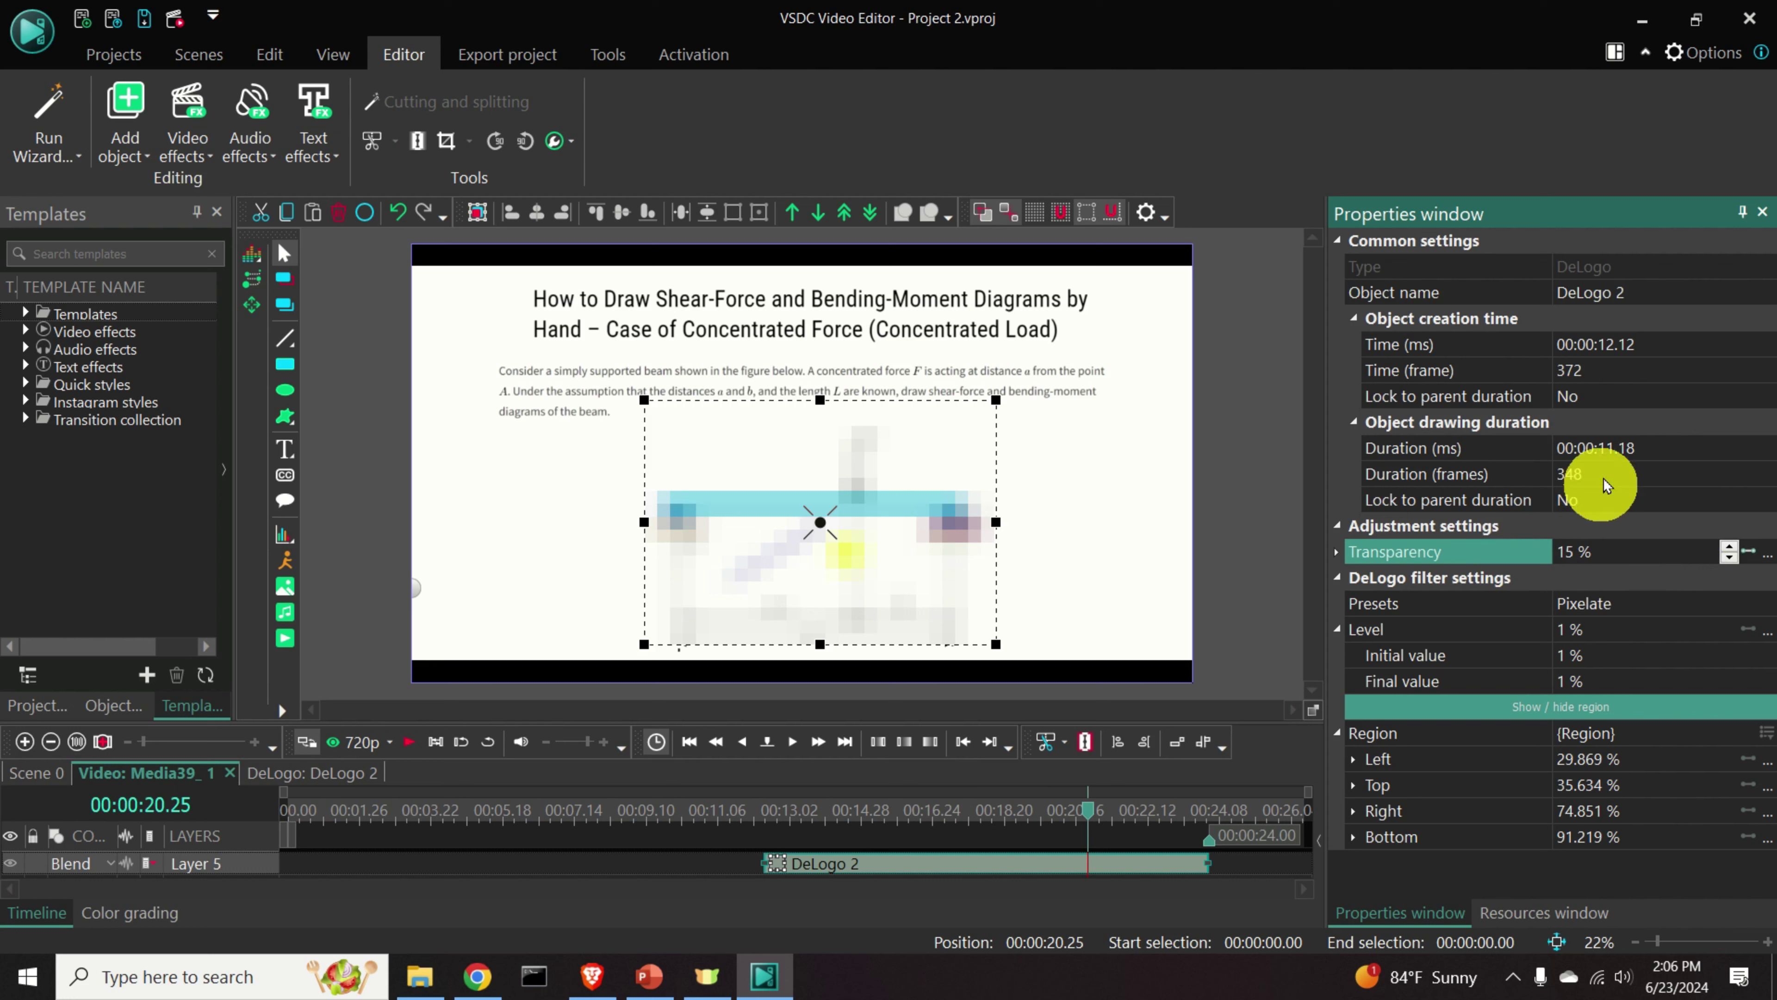
click(1590, 475)
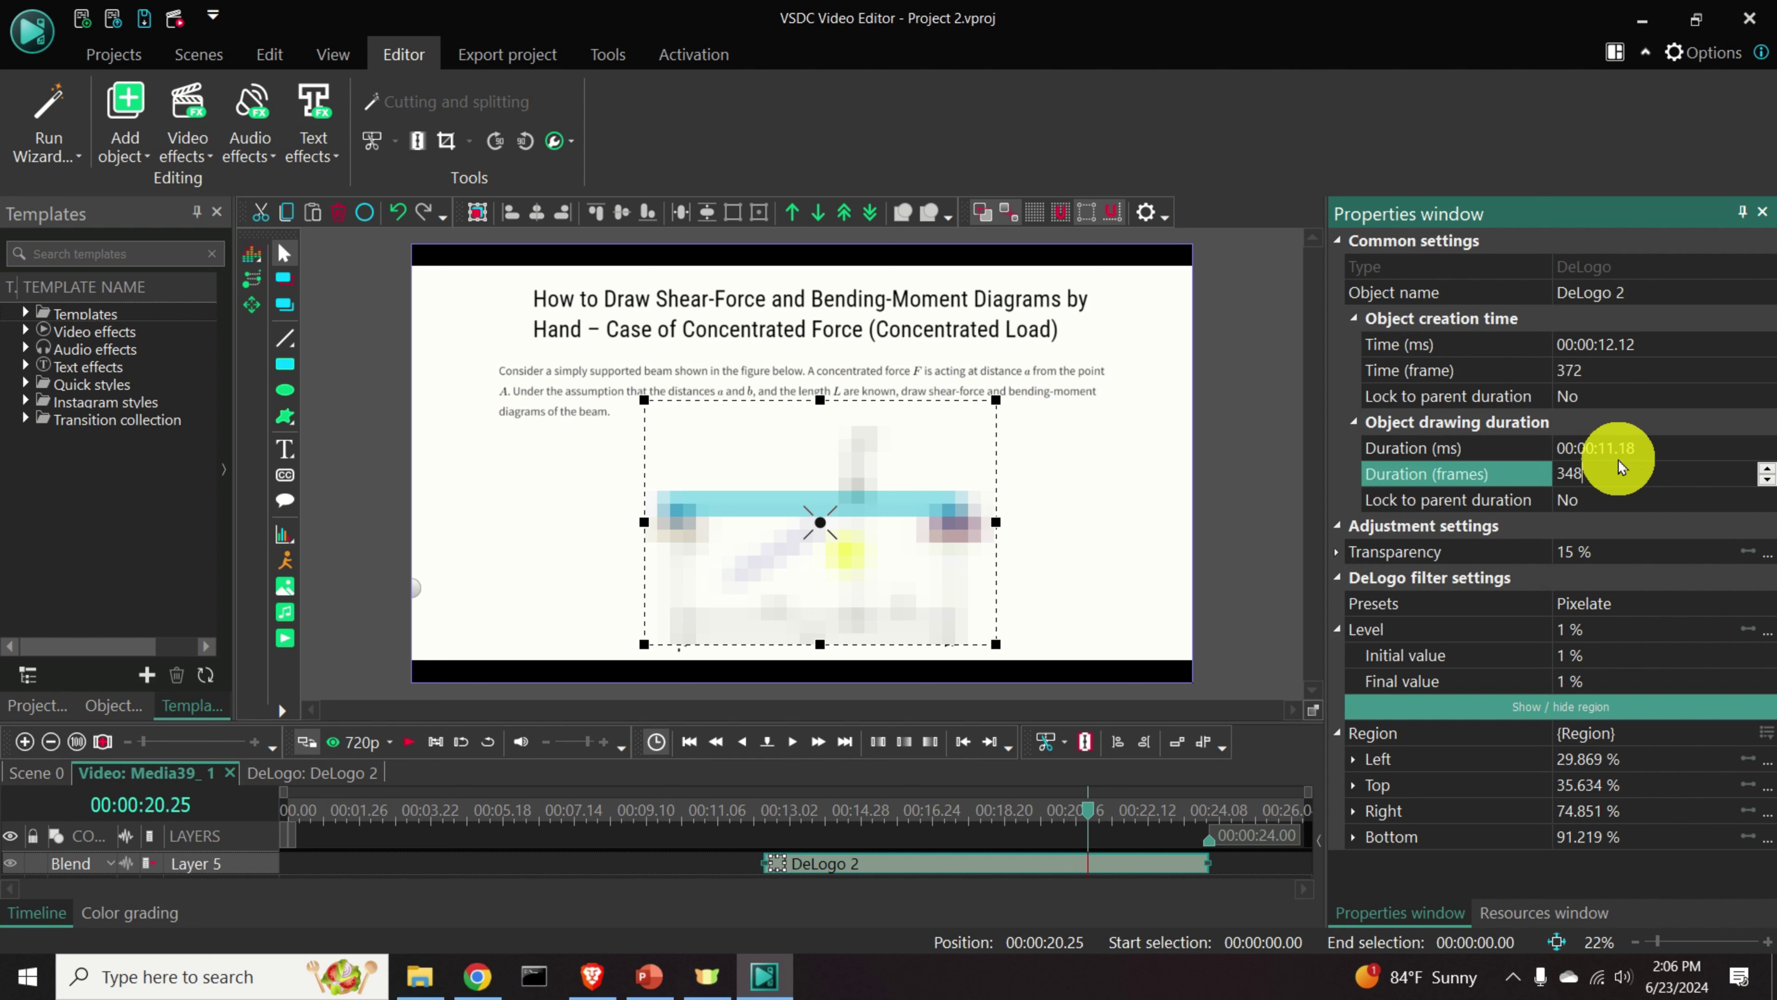
click(1630, 448)
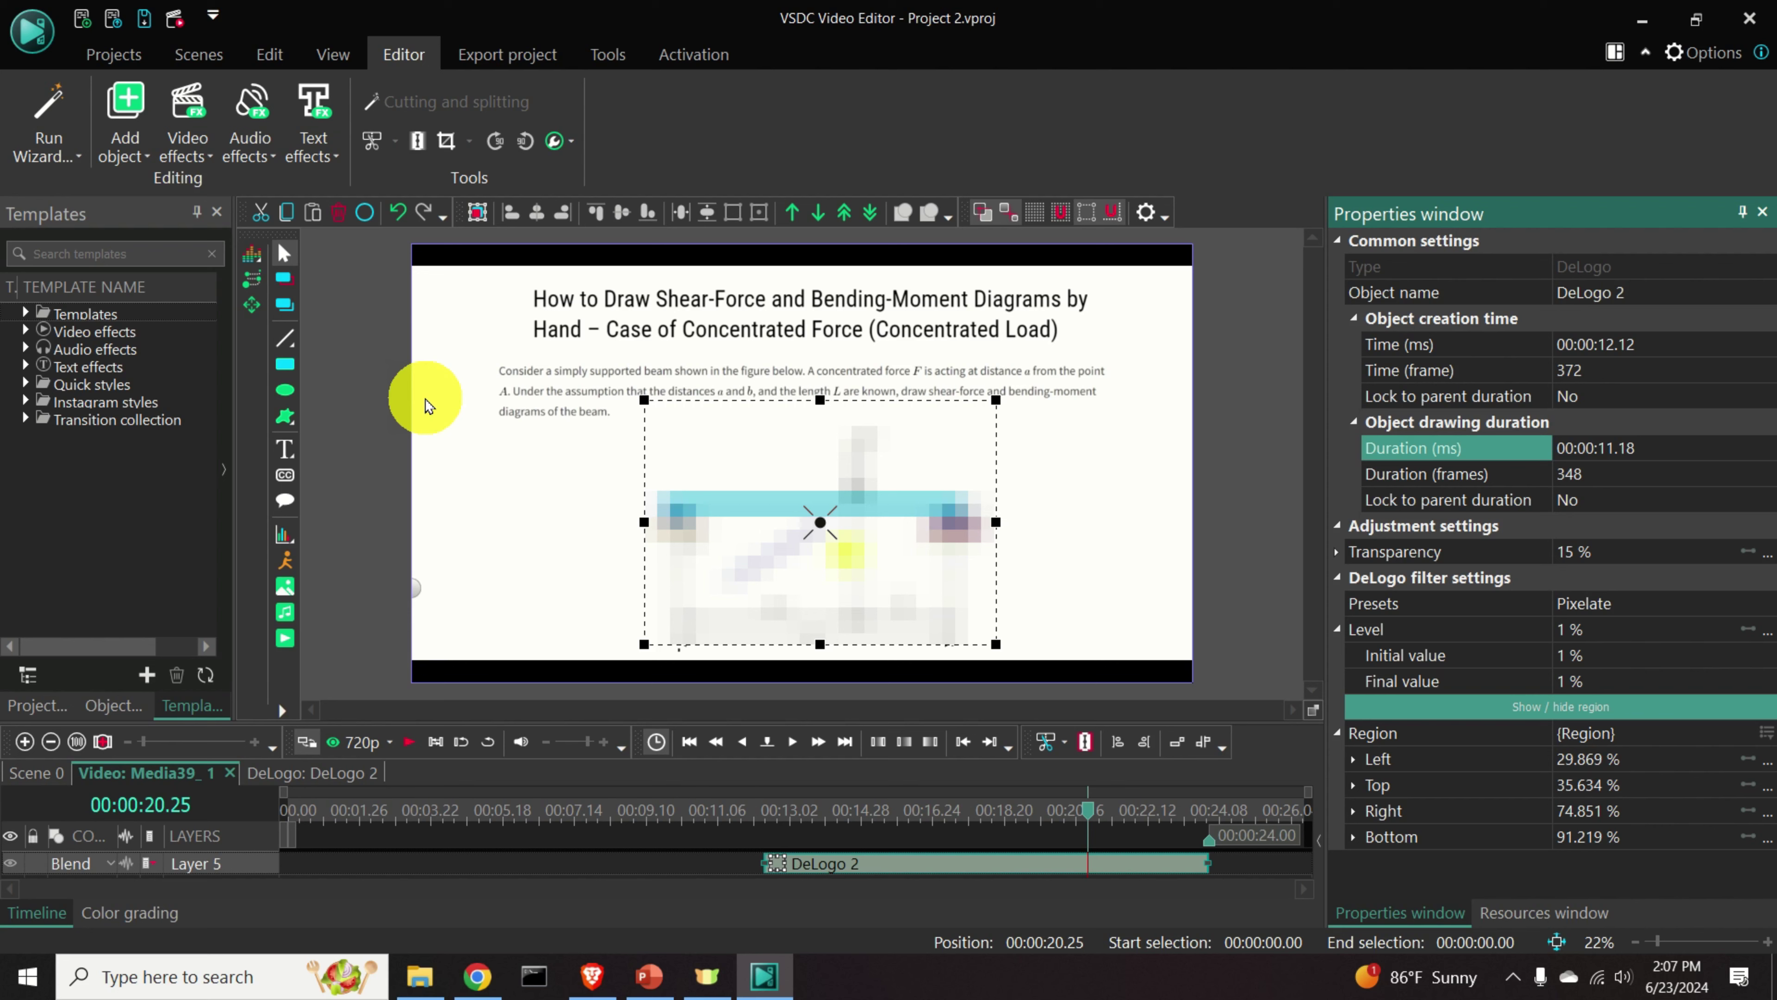
Open the project export settings and choose the Ultra Quality preset with the H.264 / AVC profile for MP4 output.
click(507, 56)
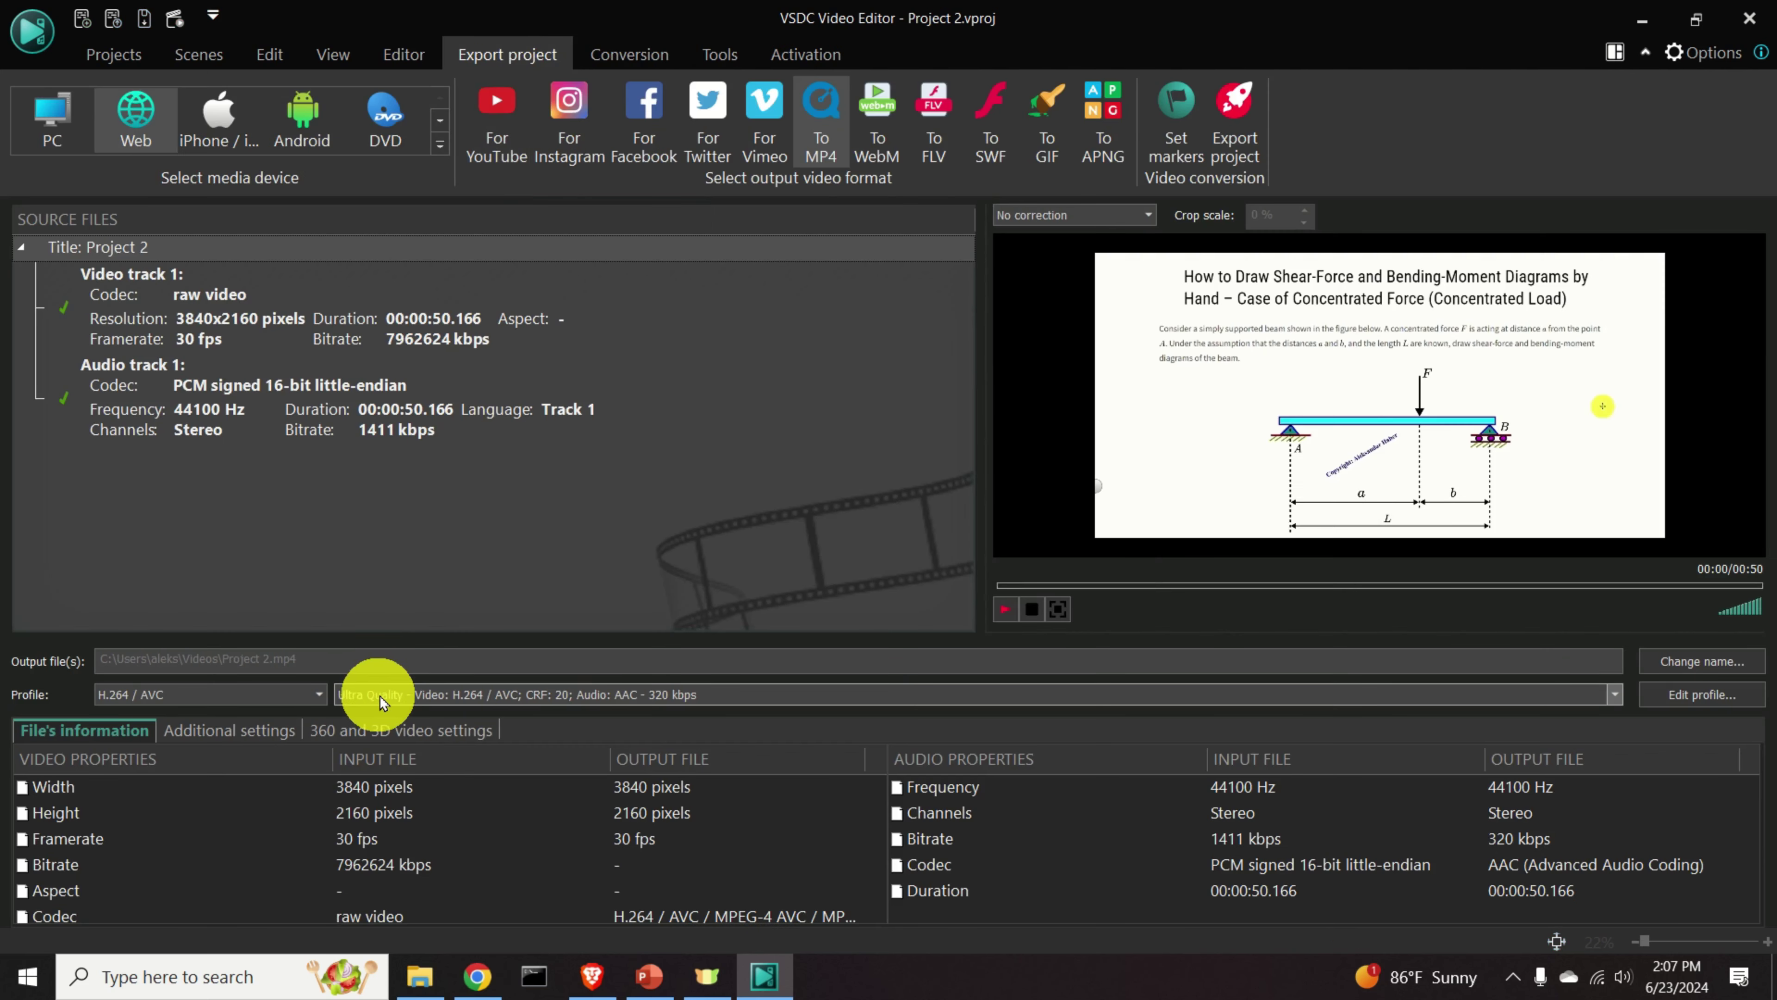
mouse_move(386, 701)
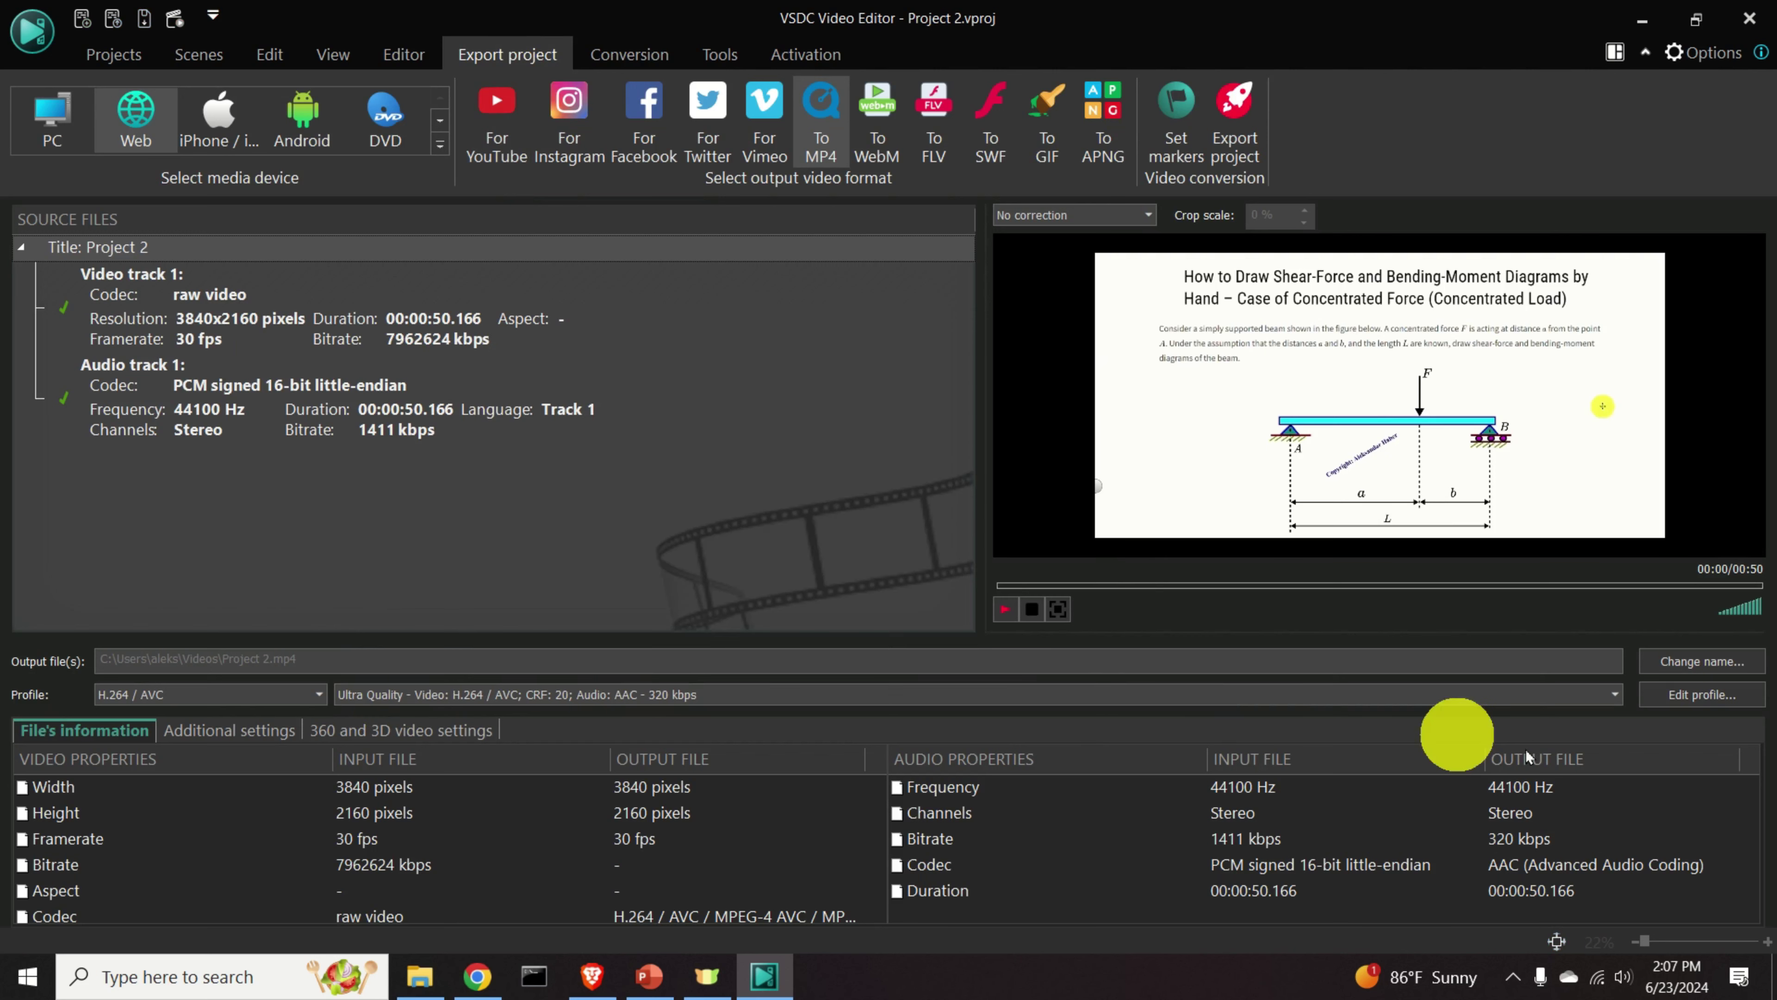
click(1613, 694)
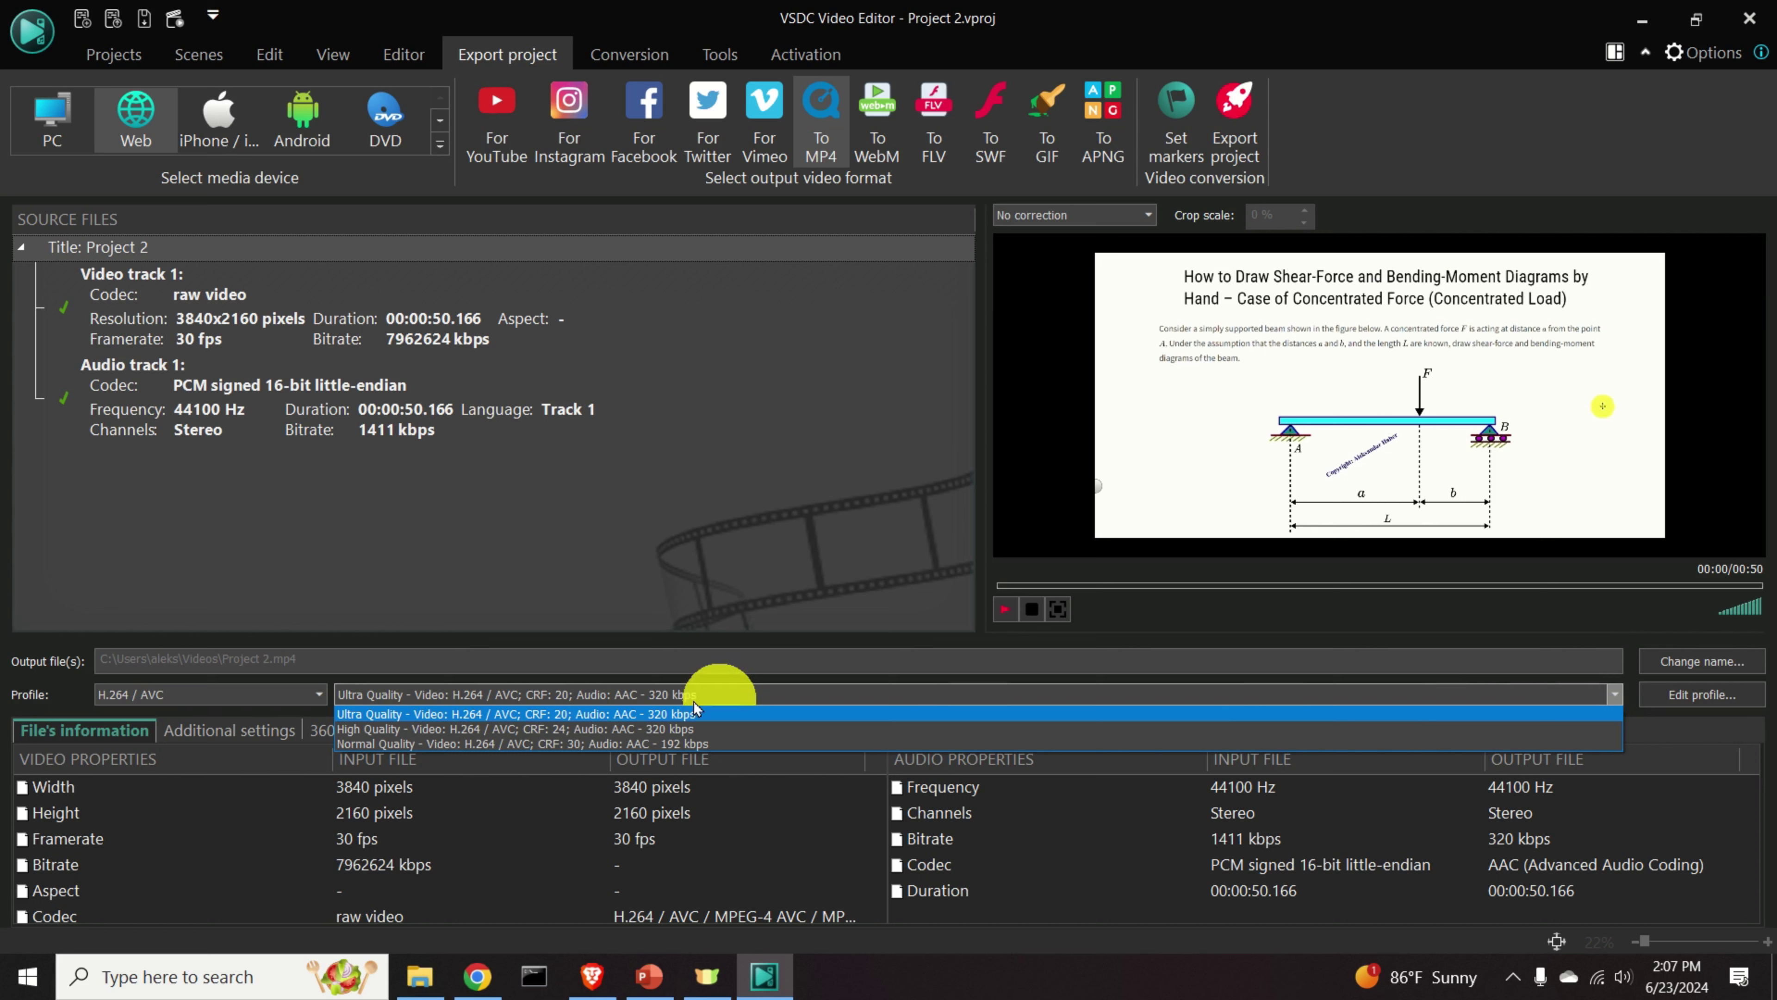
click(505, 712)
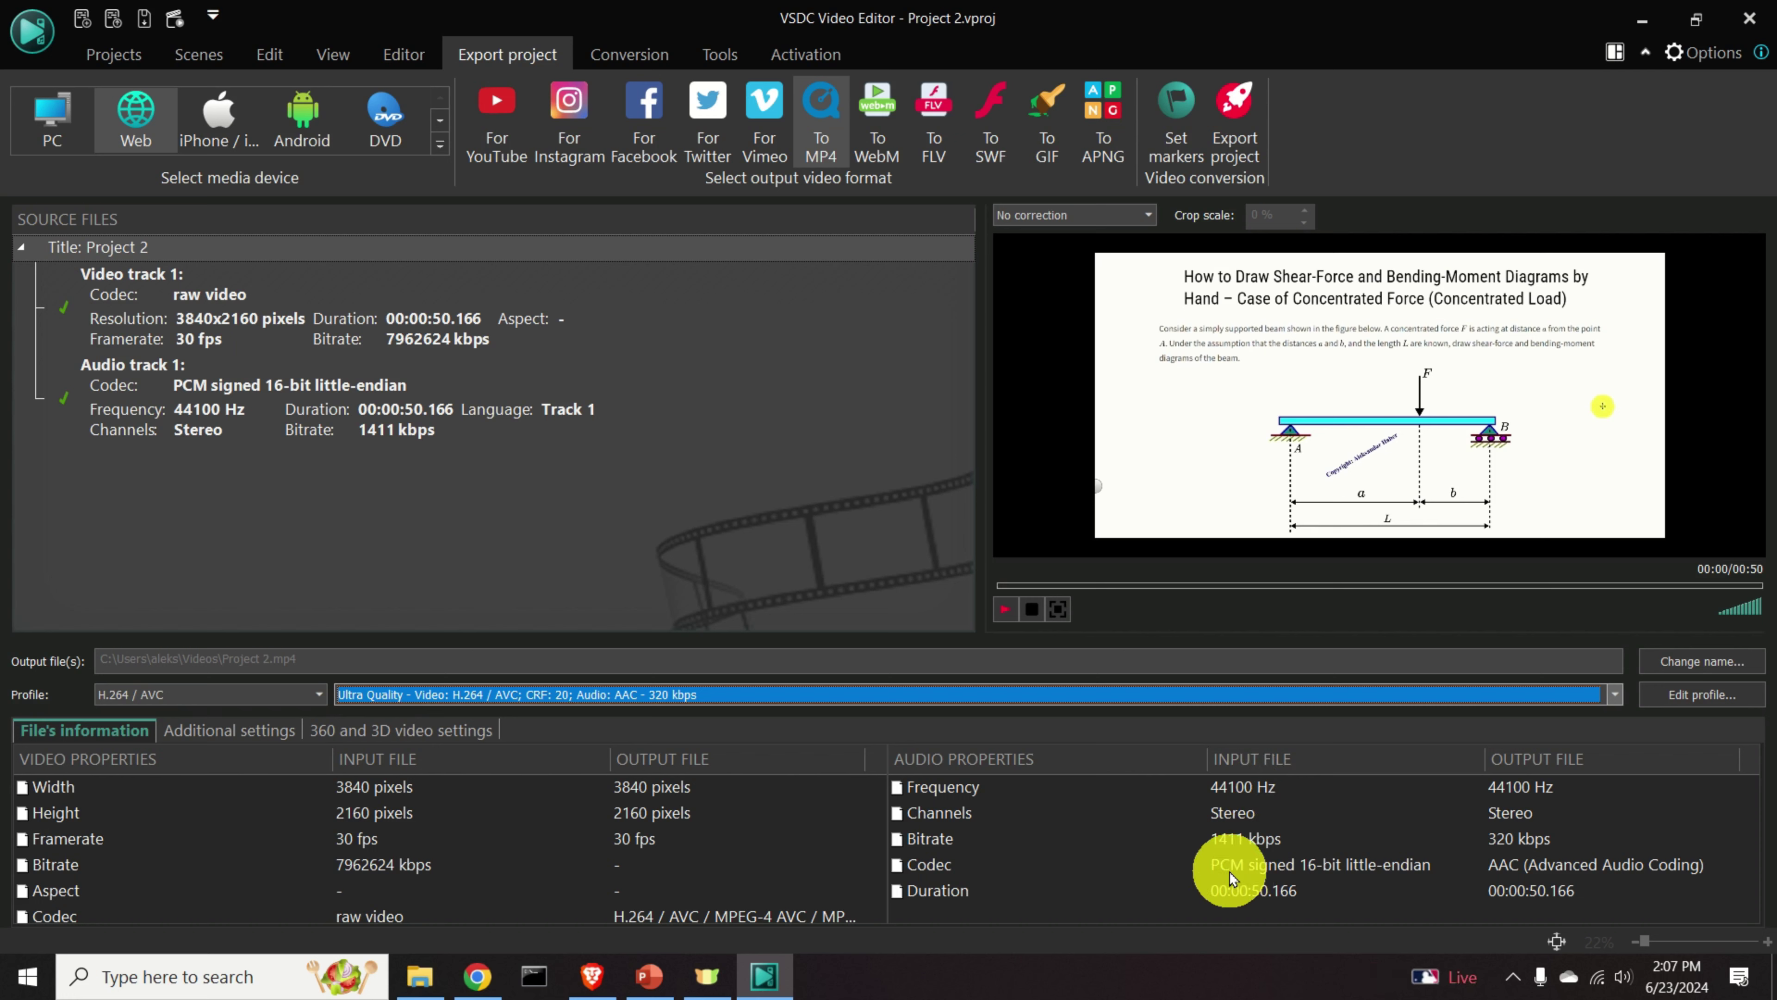
click(318, 694)
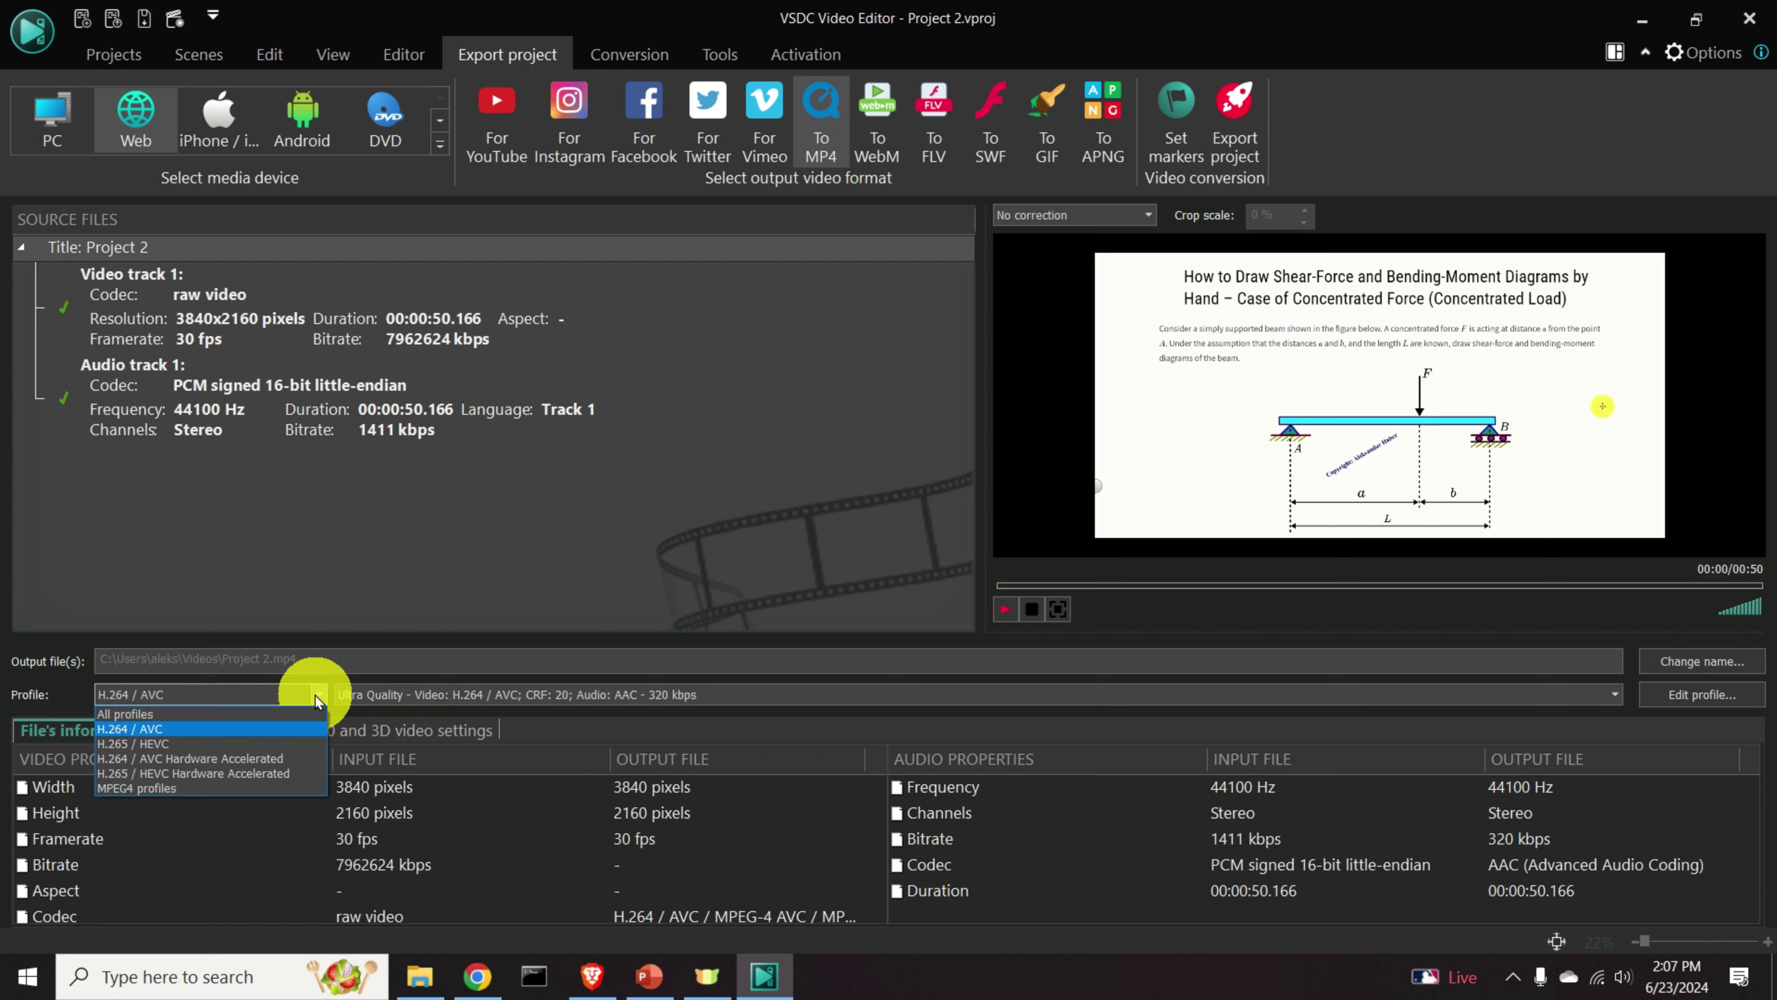
click(221, 730)
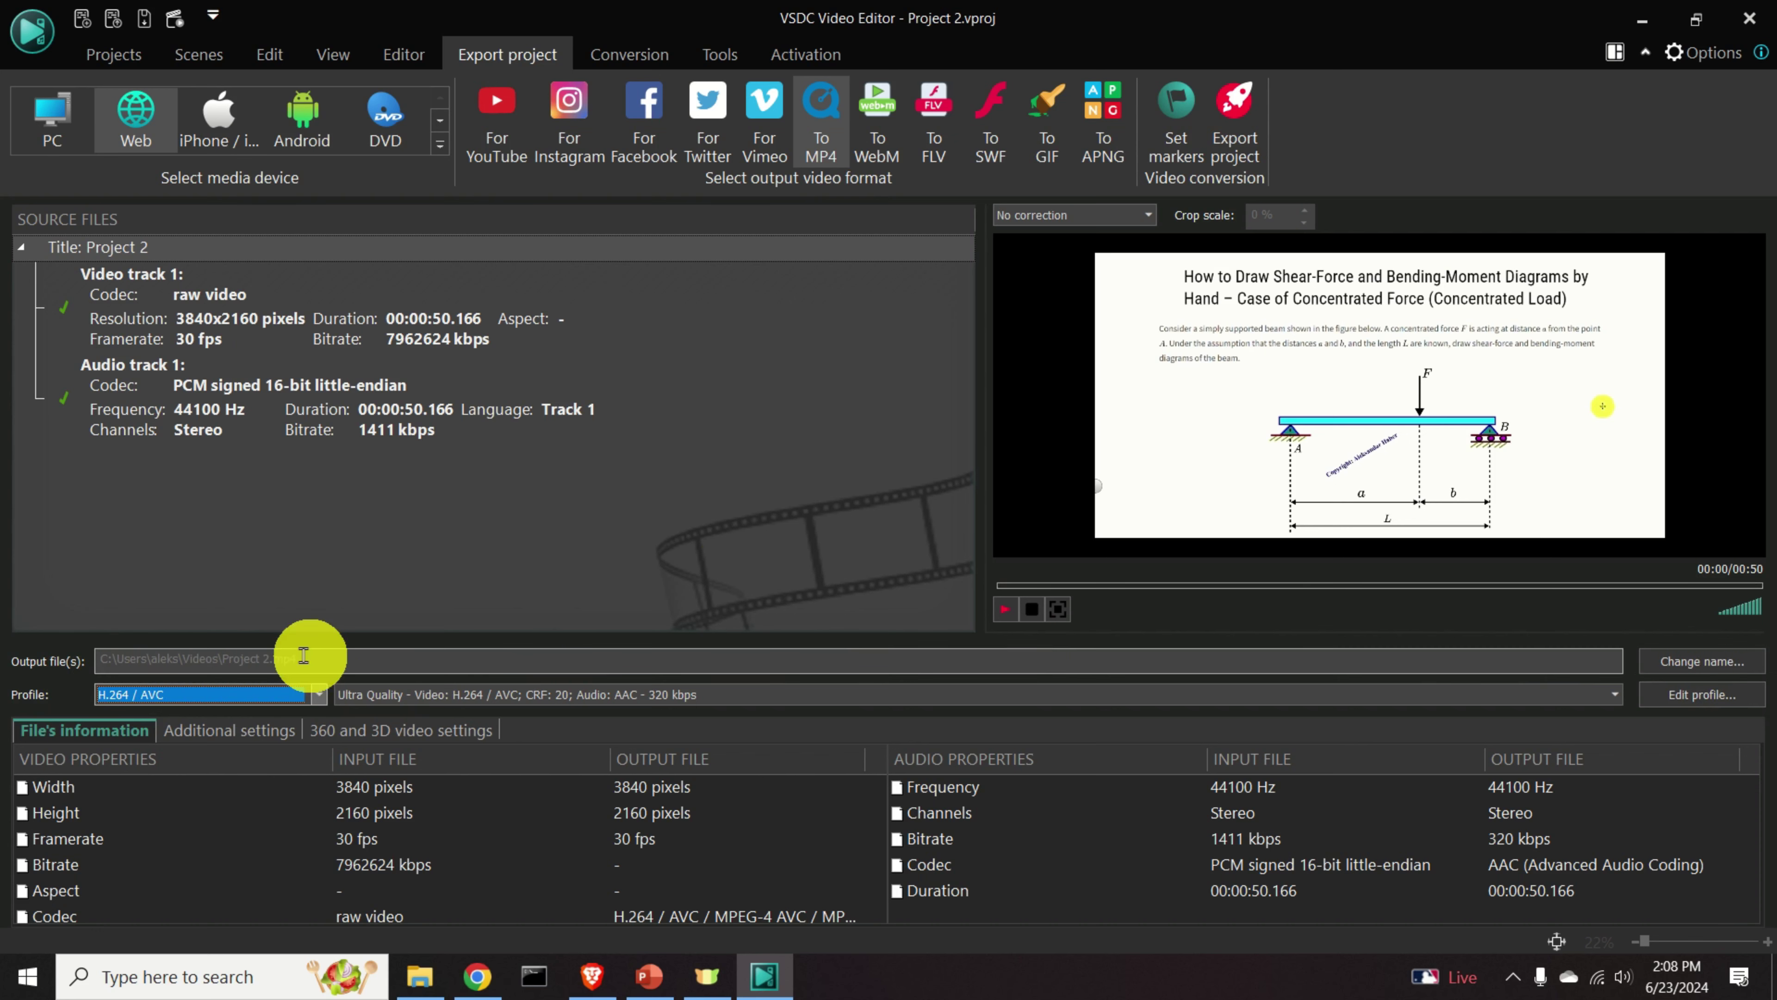
Set the export output file to final_video_test2.mp4 in the beamDiagram1 folder.
click(1719, 673)
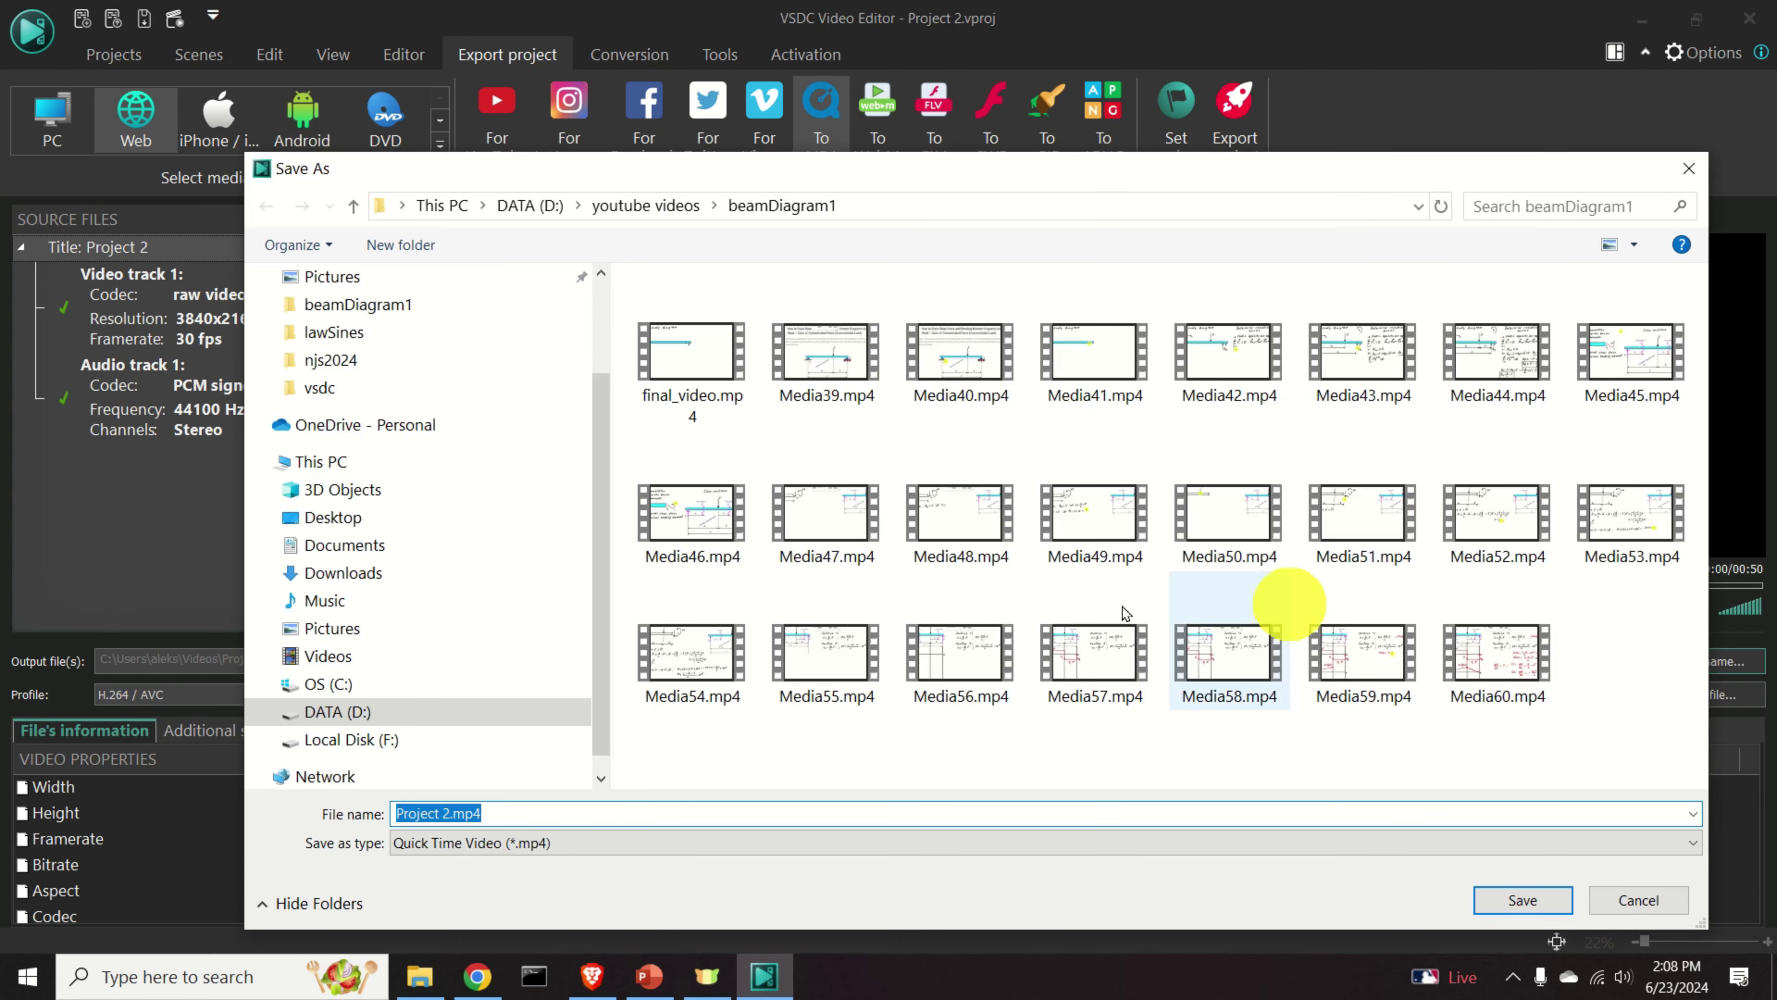
click(476, 813)
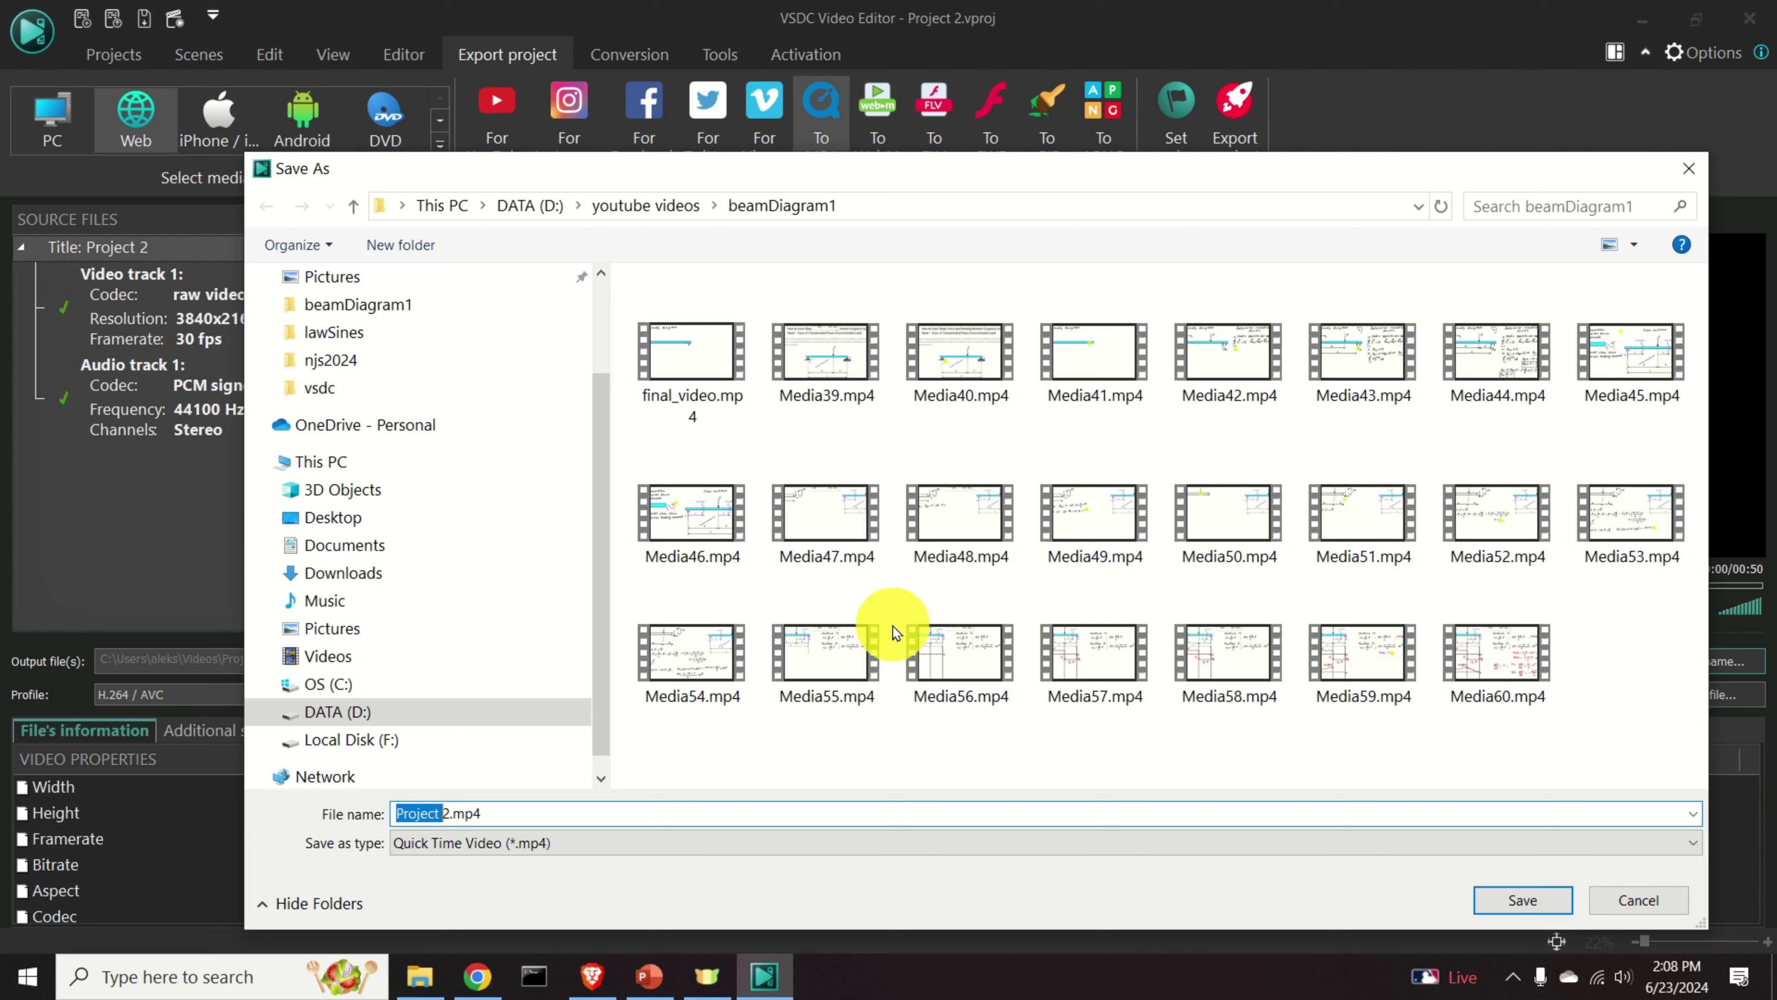
key(BackSpace)
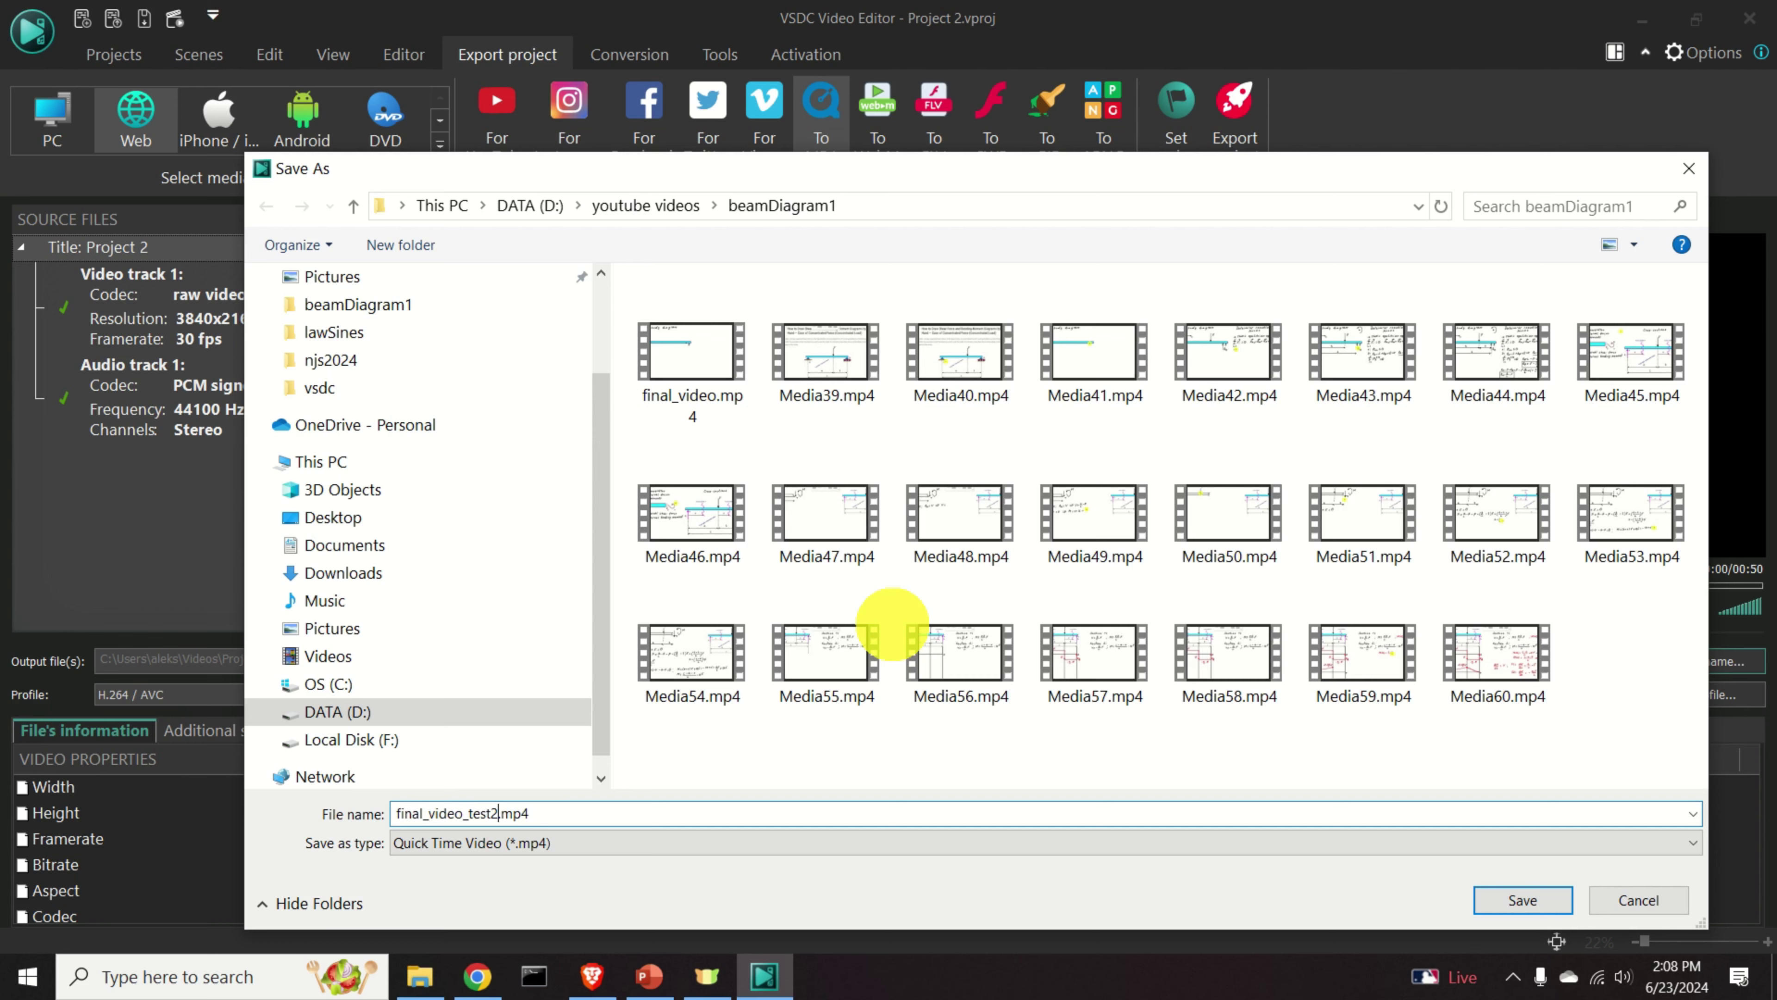
key(Return)
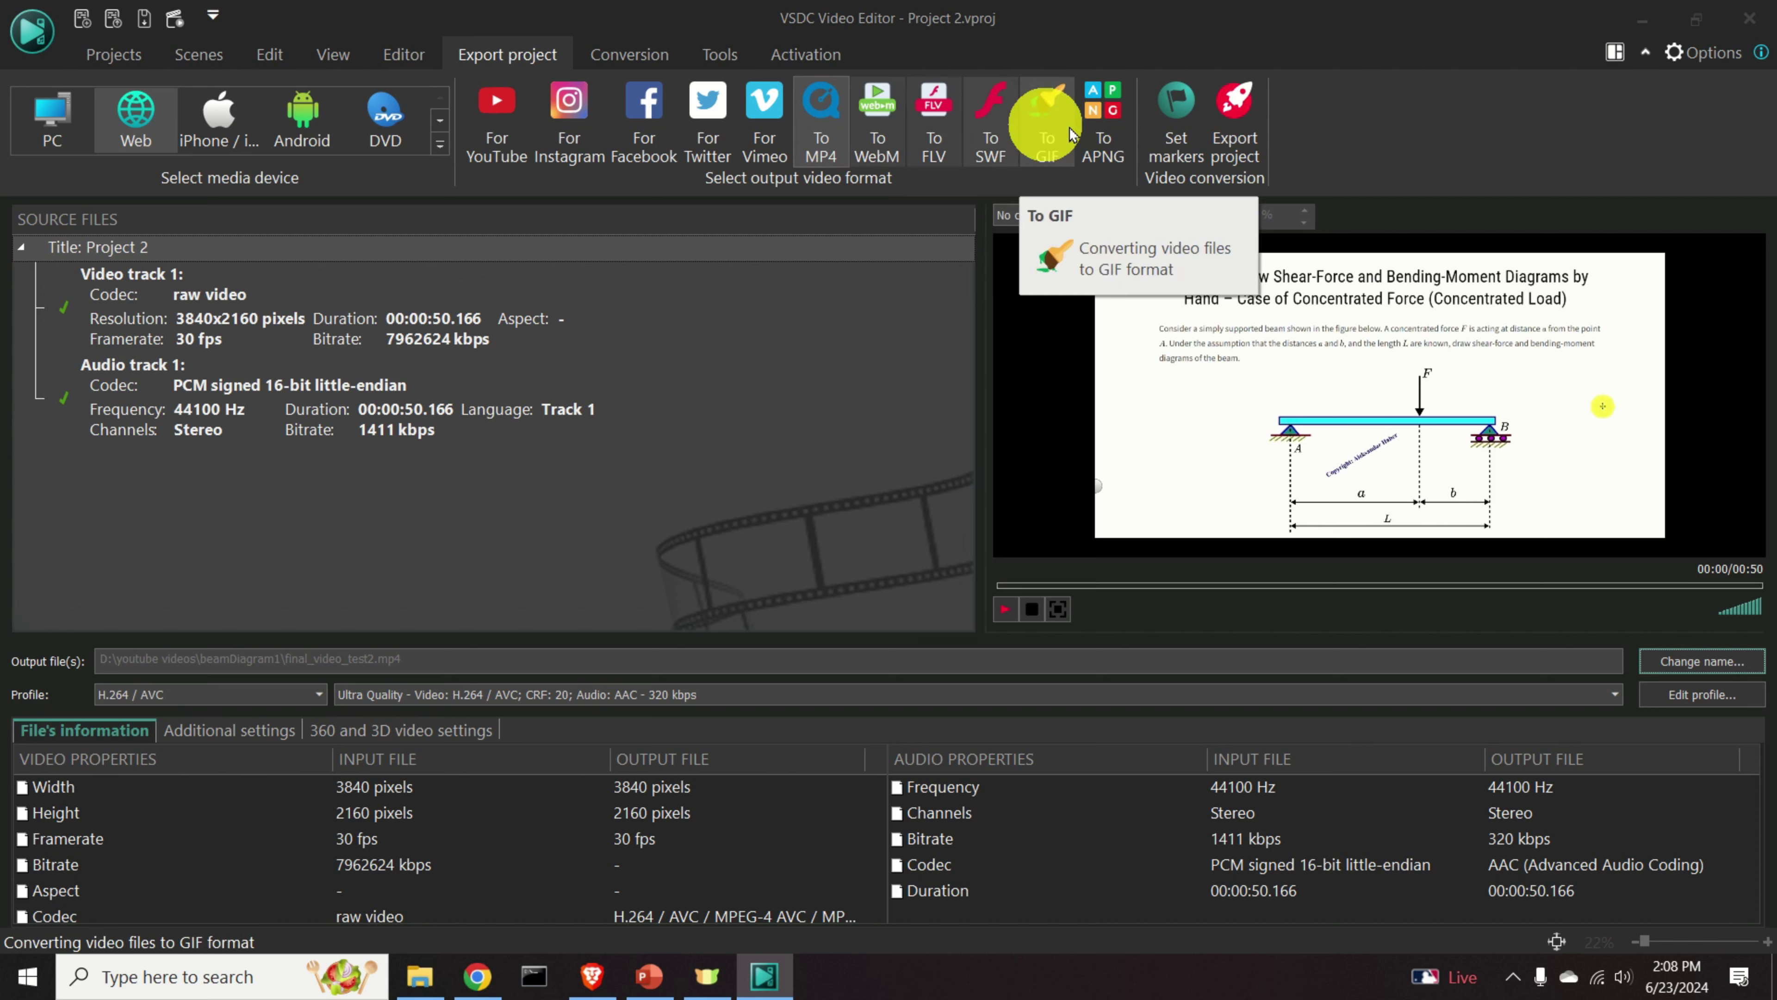
Export the project without premium features and close the completion message.
click(1246, 139)
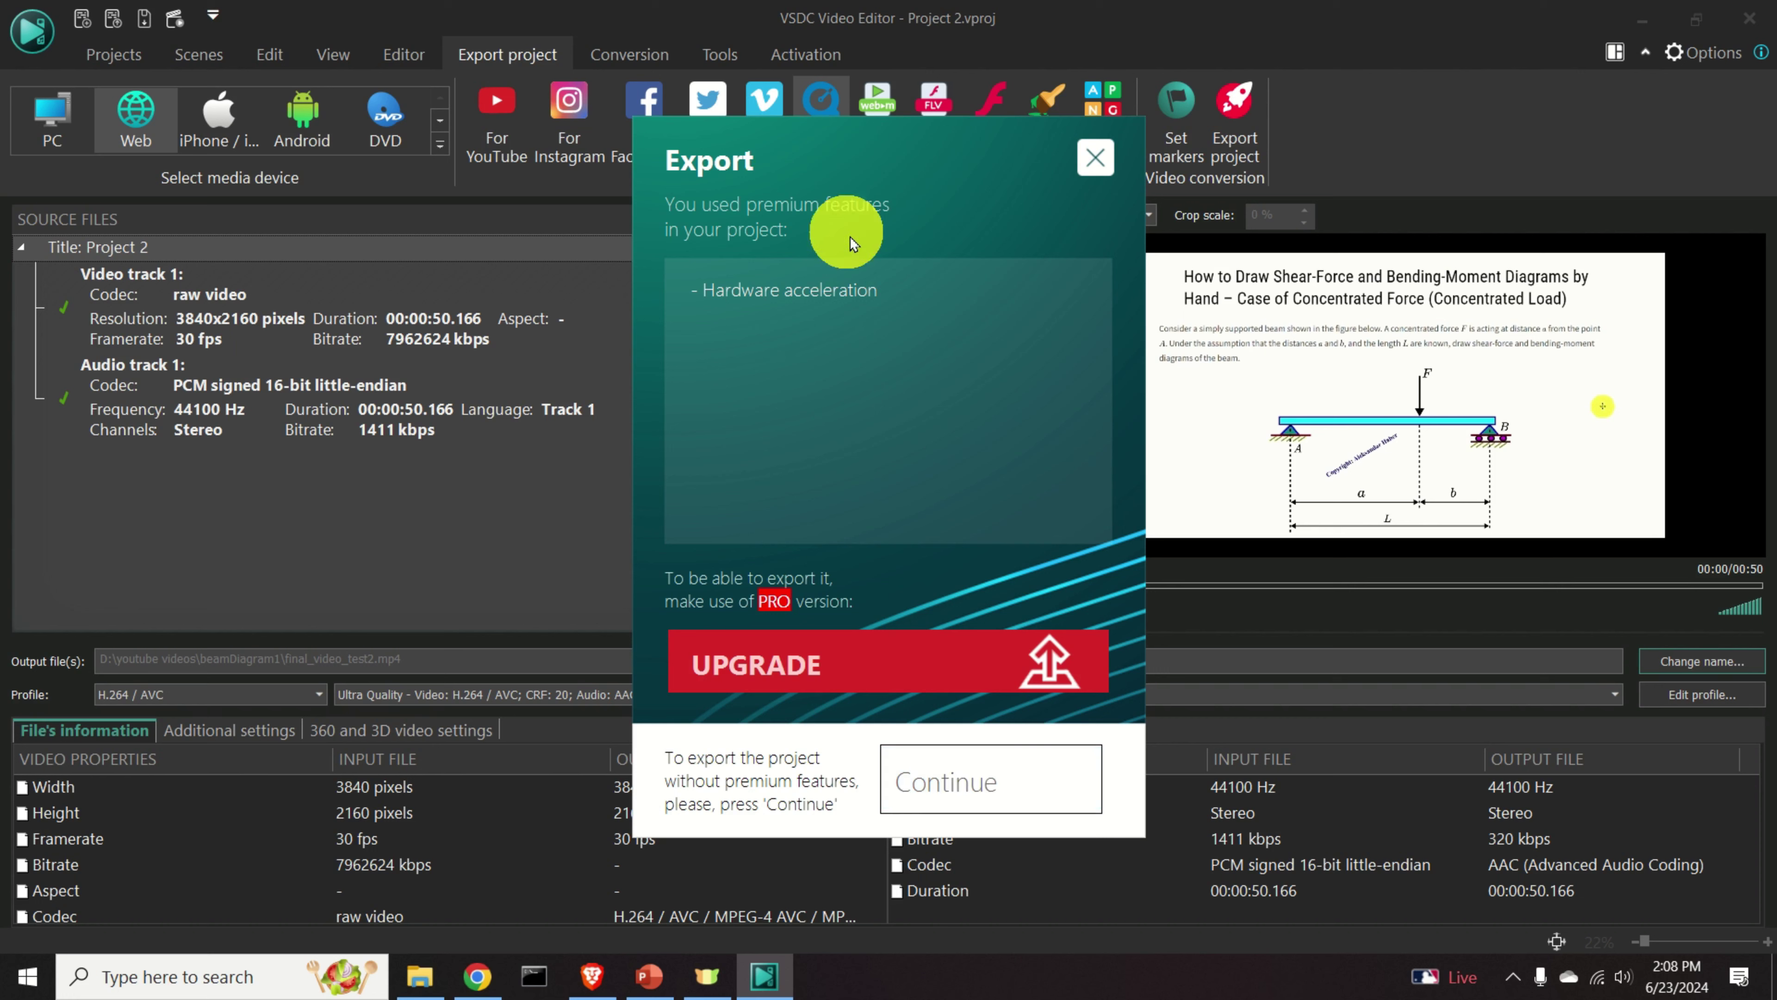
click(973, 789)
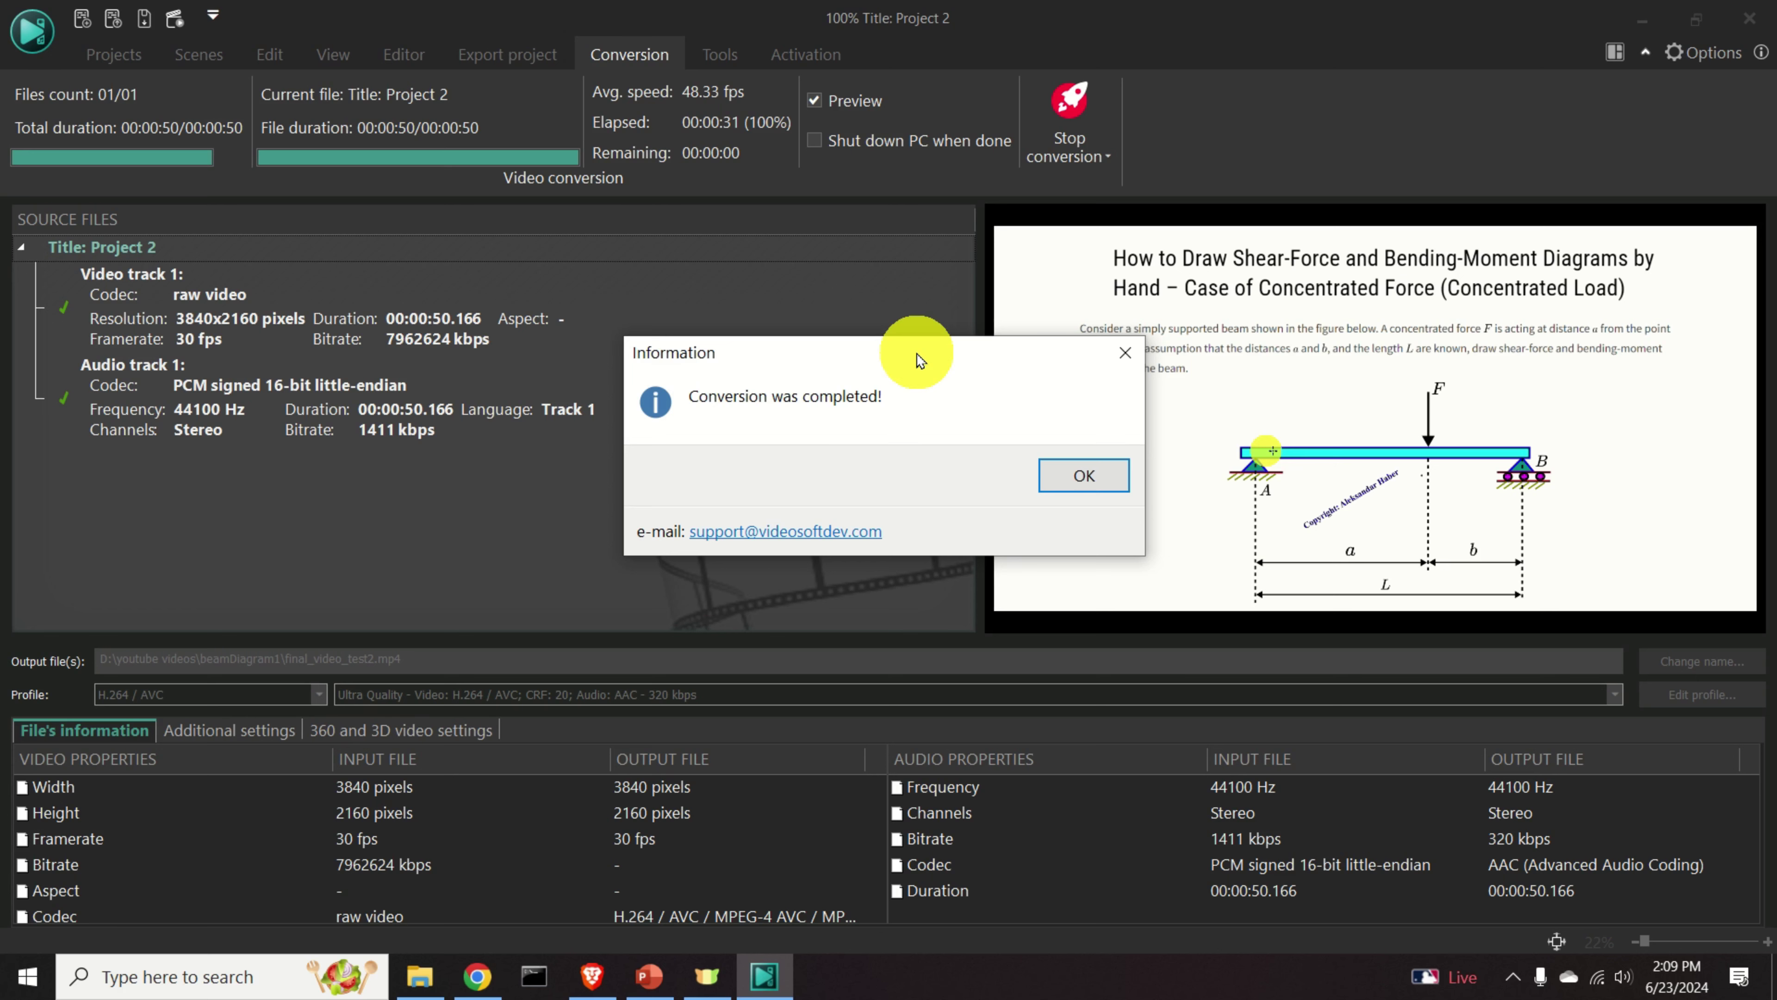
click(1084, 476)
Switch to File Explorer, open final_video_test2.mp4 from the beamDiagram1 folder, and scrub through the paused video to inspect the pixelated section.
key(alt+Tab)
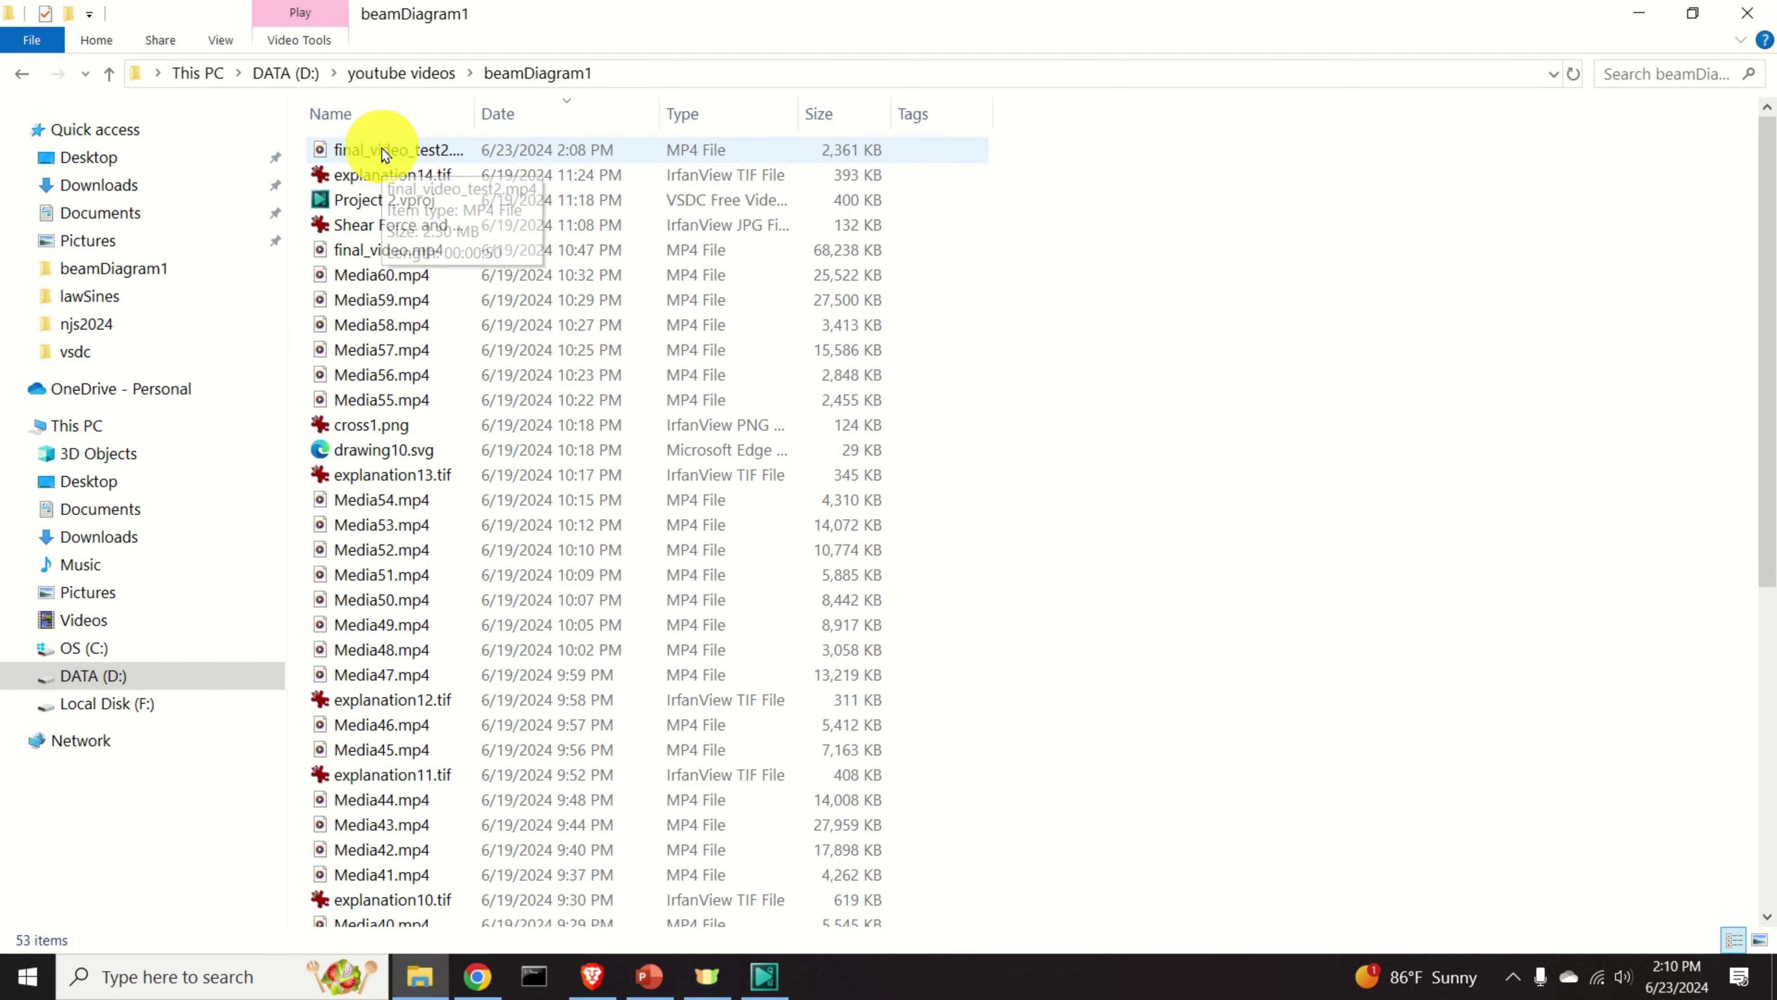
drag(474, 108, 629, 108)
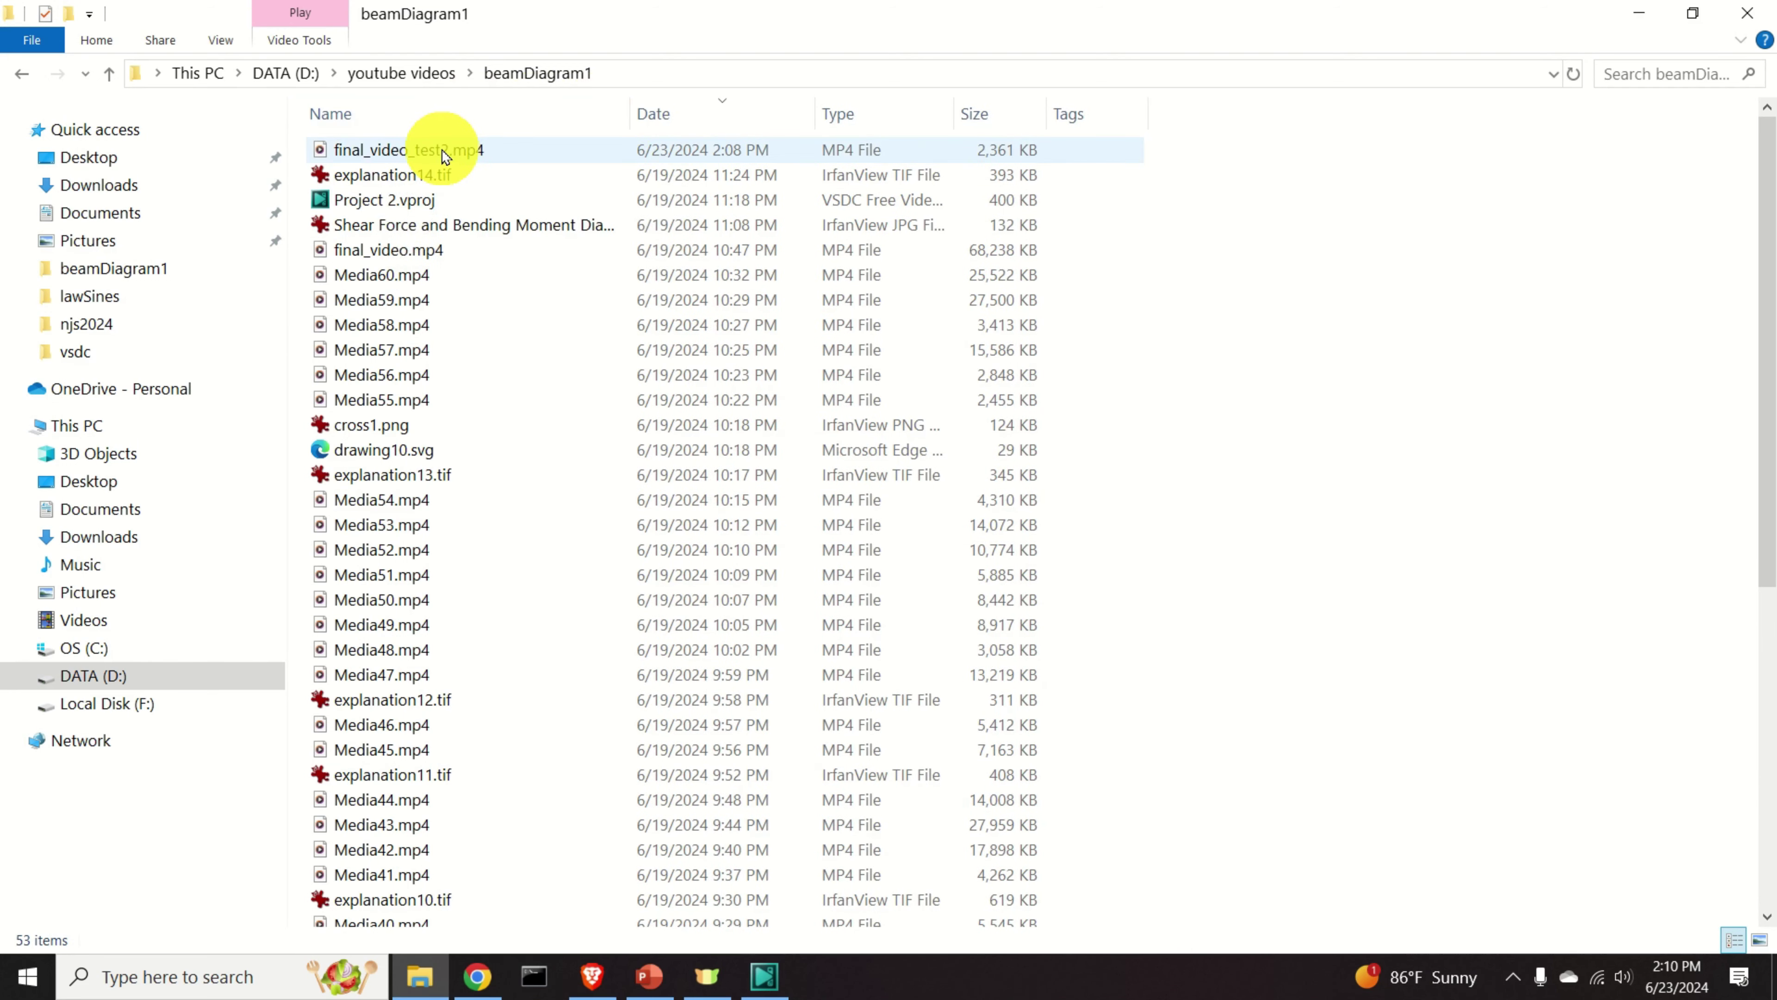
double_click(440, 152)
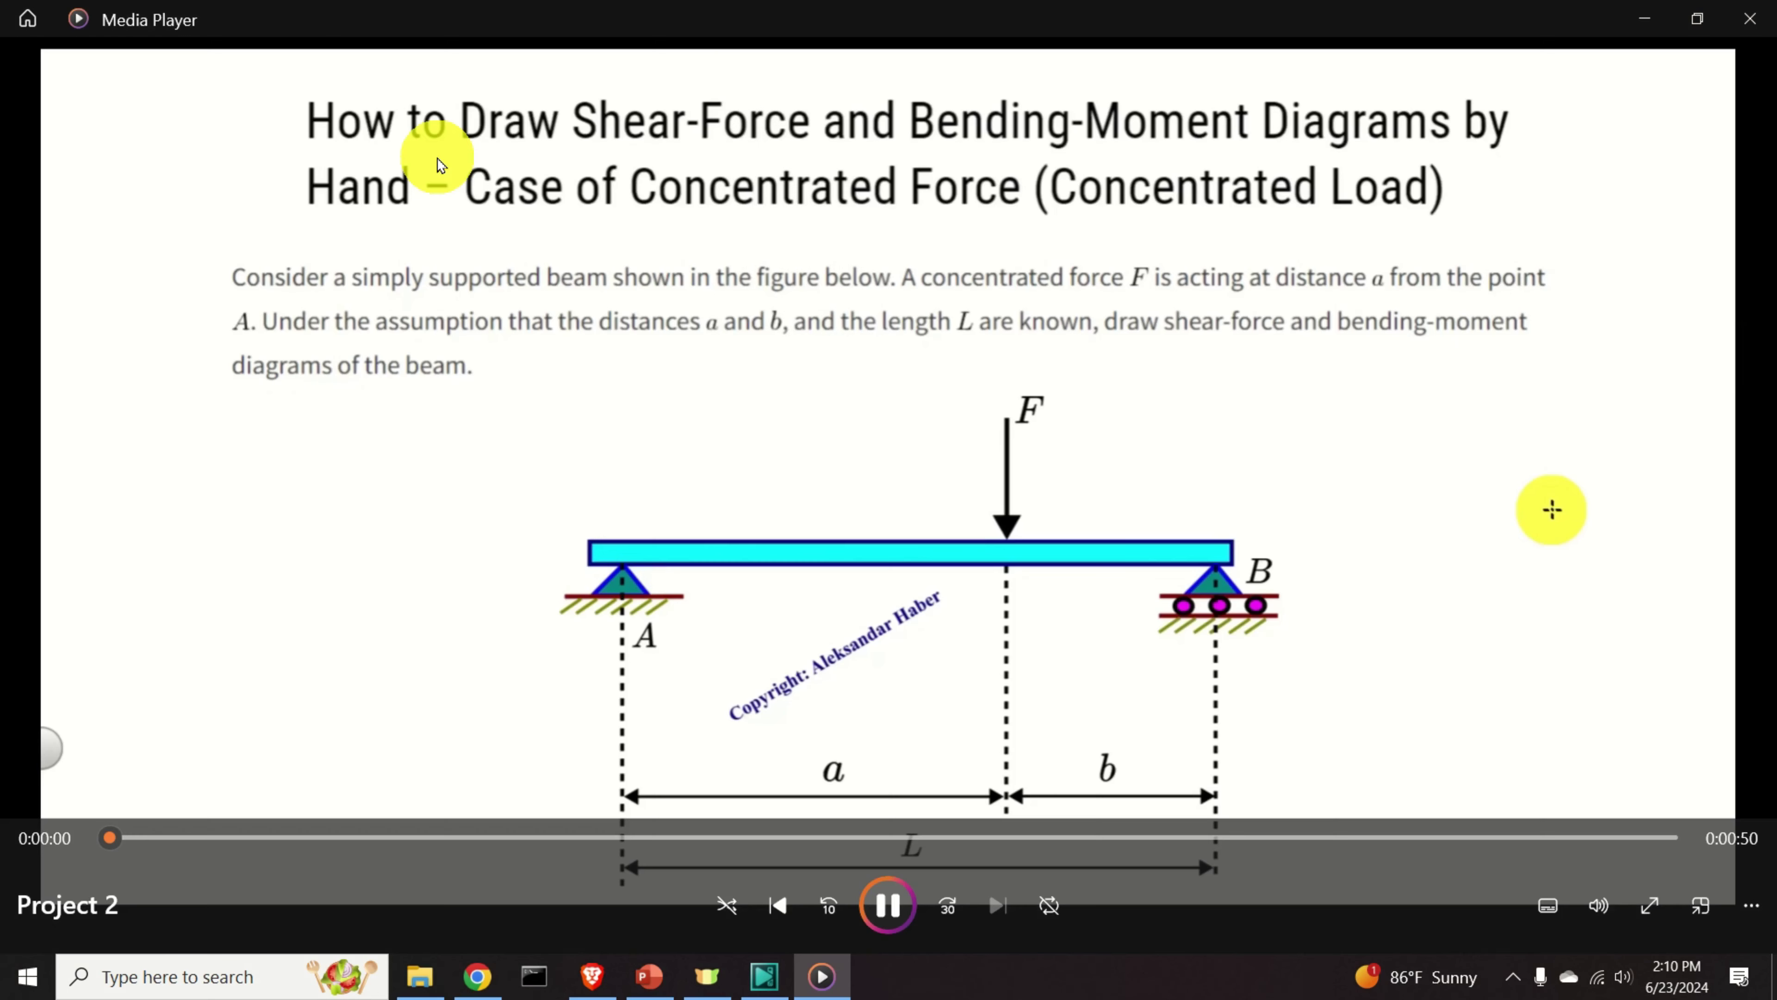
click(887, 905)
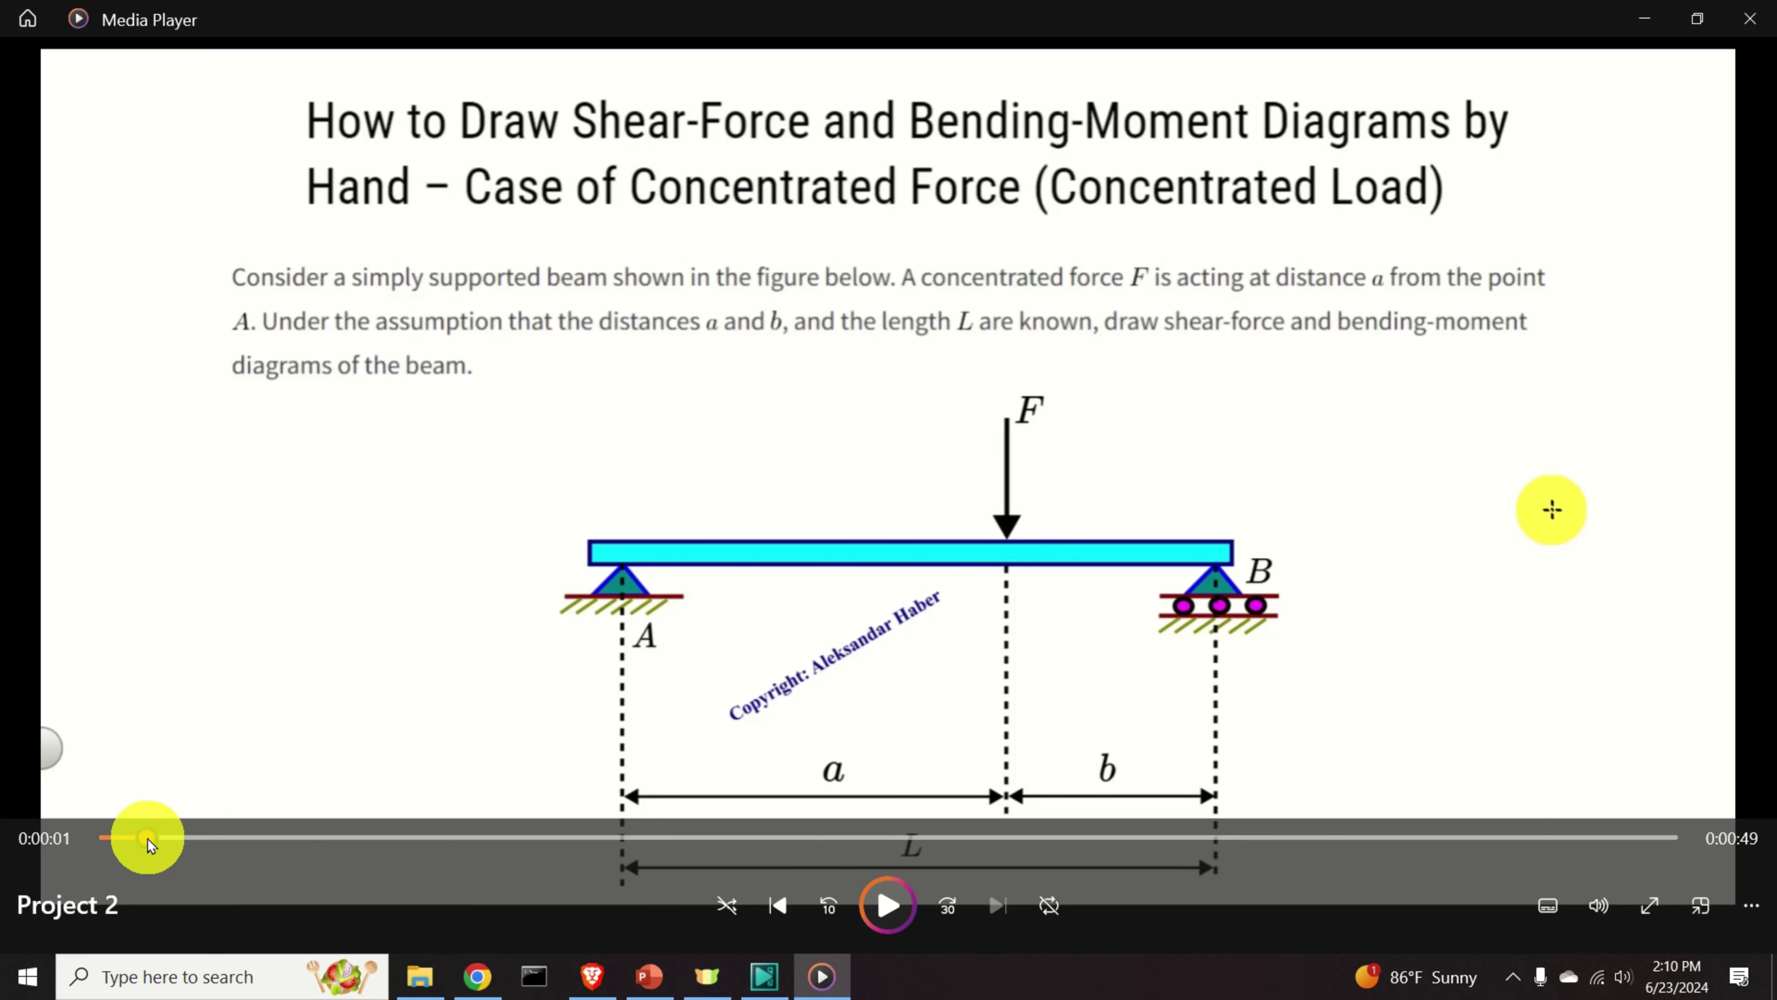
drag(147, 838, 734, 840)
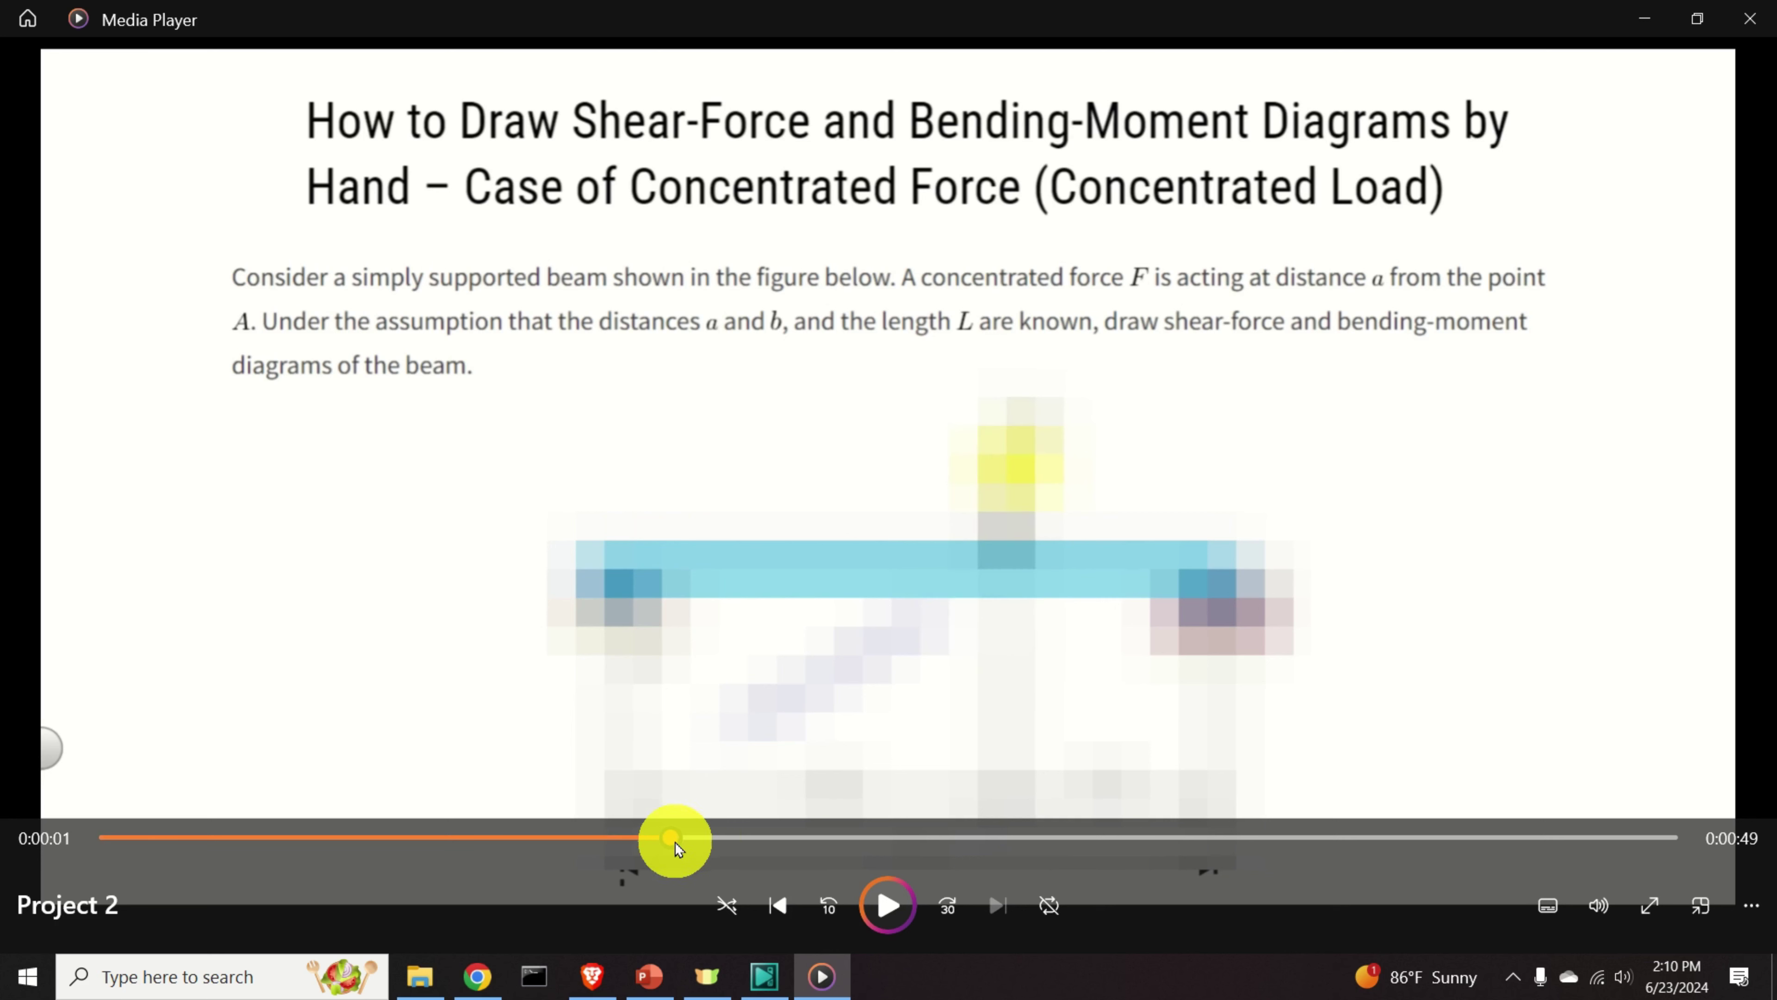
drag(674, 843, 827, 836)
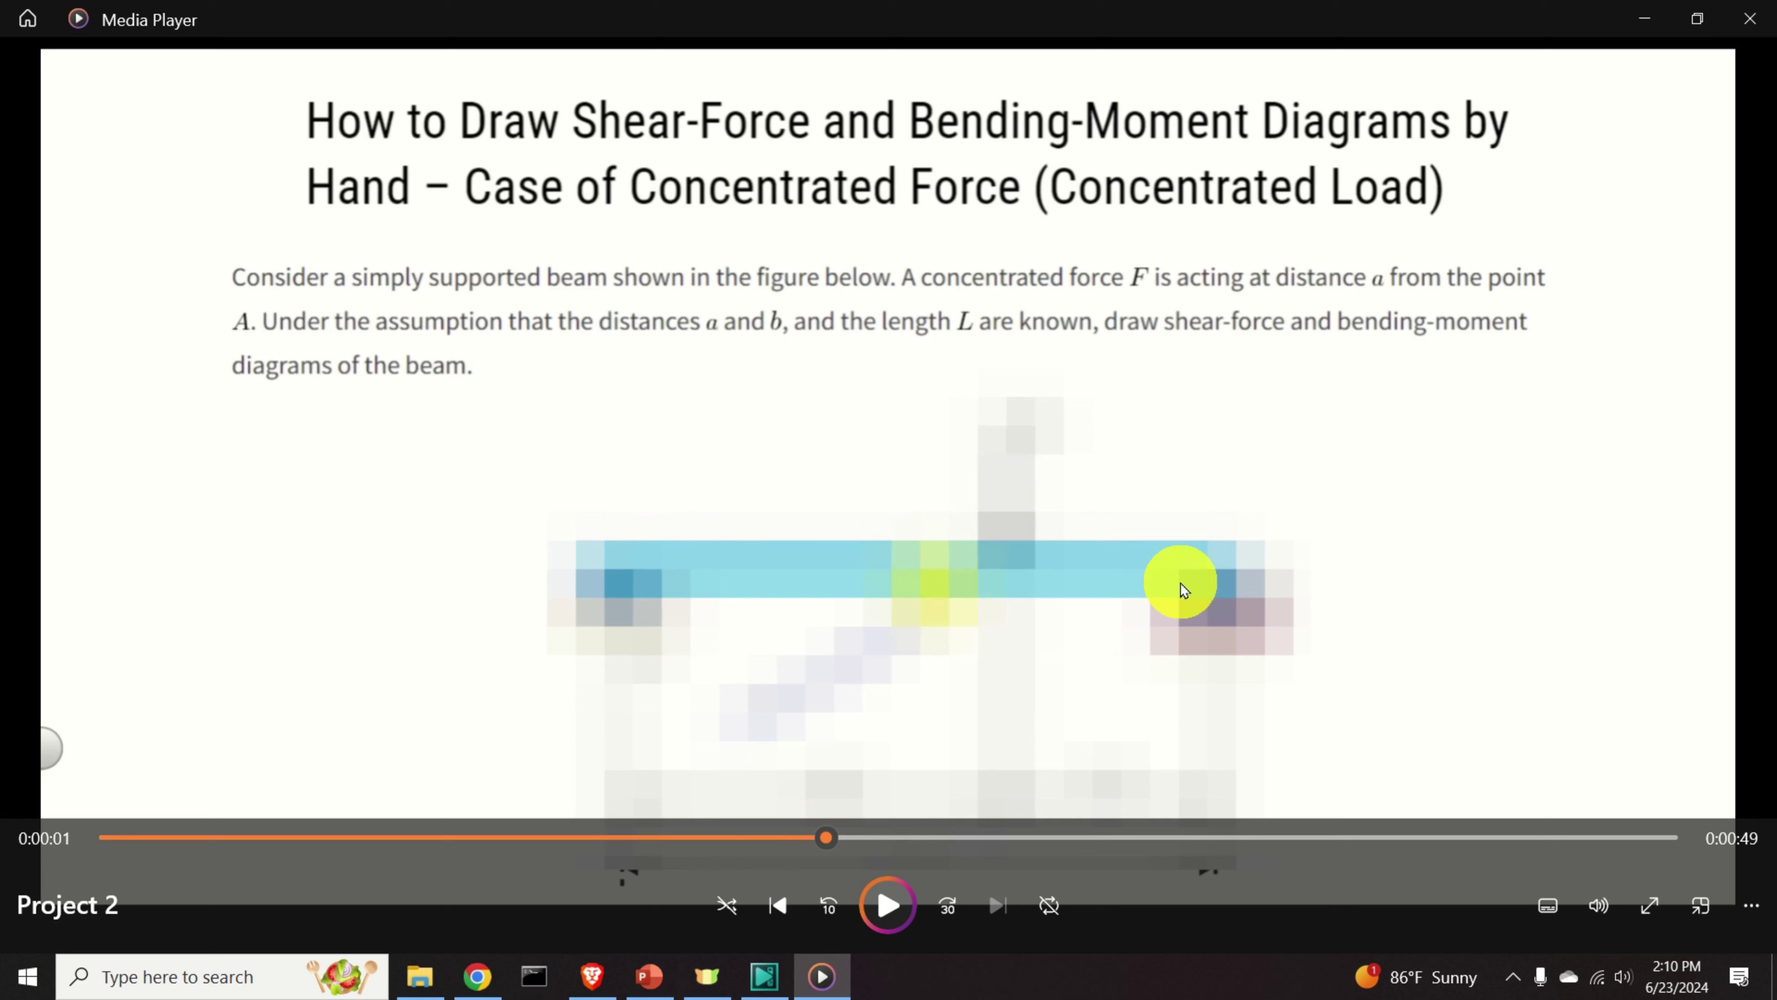